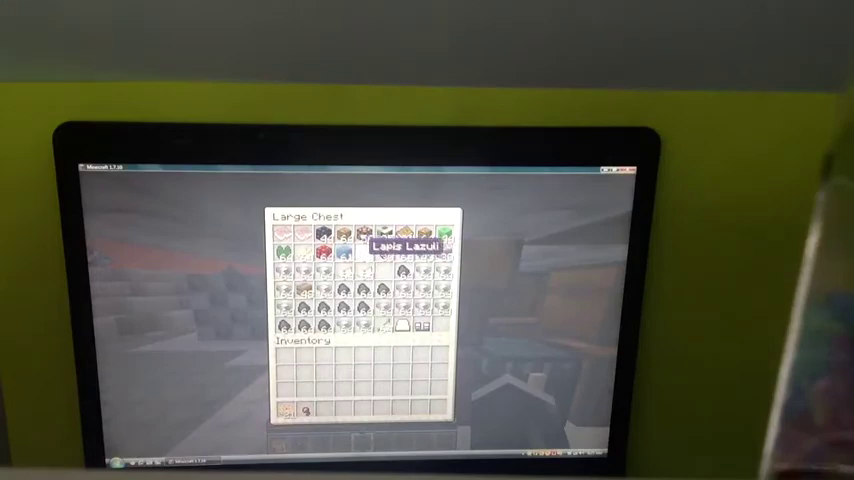
- Browse the first large storage chests, from the full one to an emptier one
key(Escape)
right_click(360, 300)
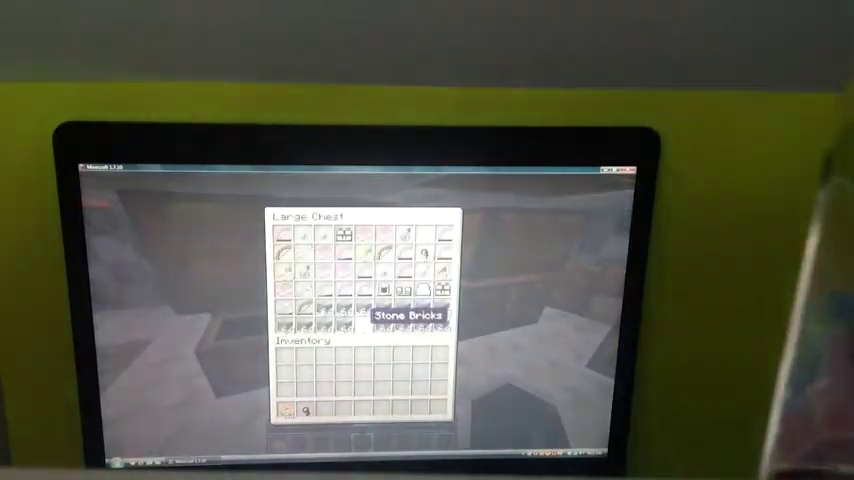
key(Escape)
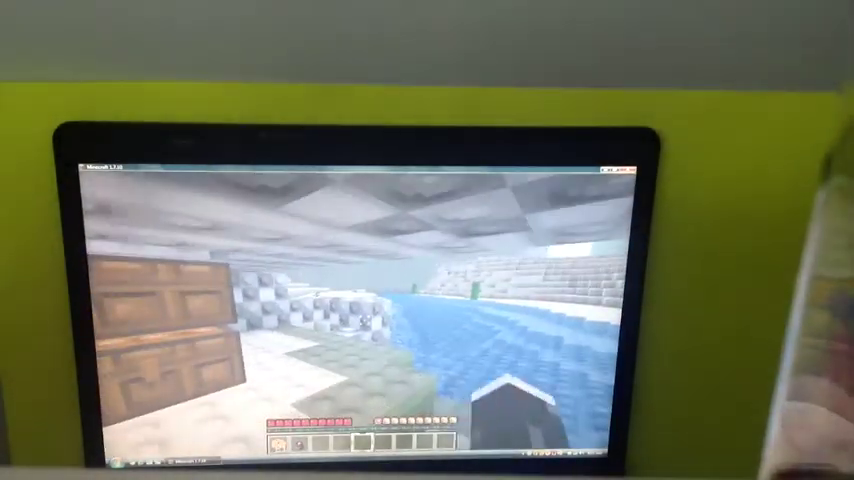
right_click(360, 310)
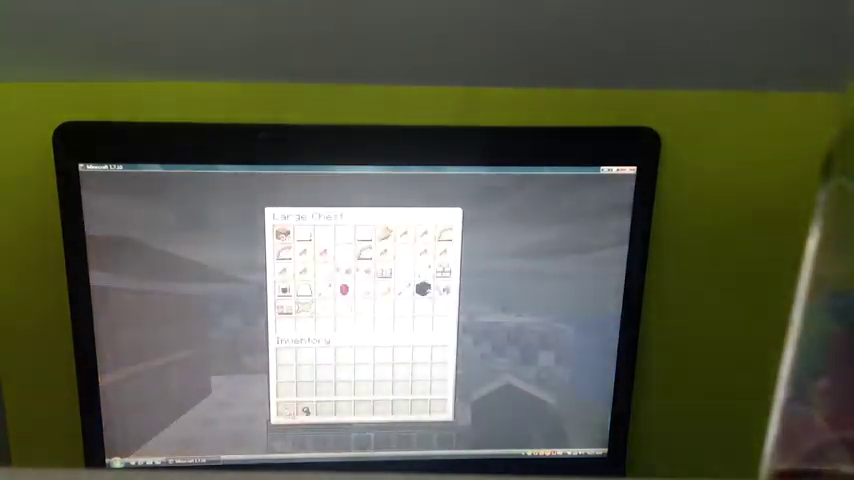
key(Escape)
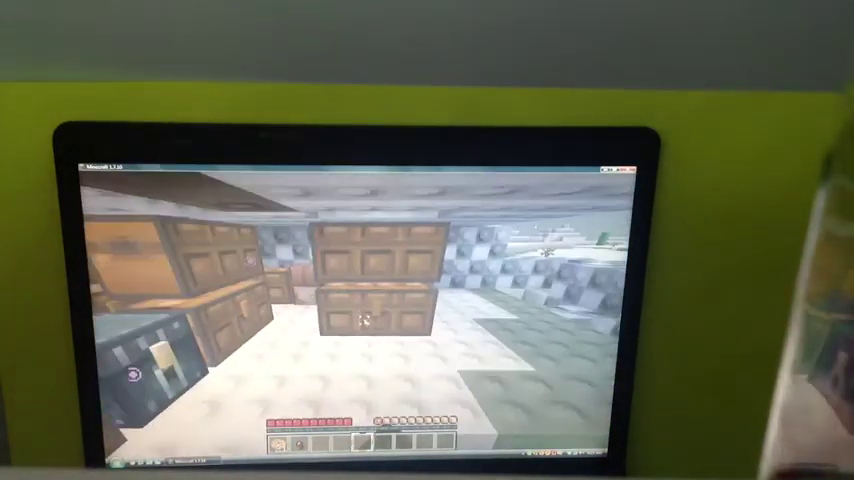
right_click(420, 290)
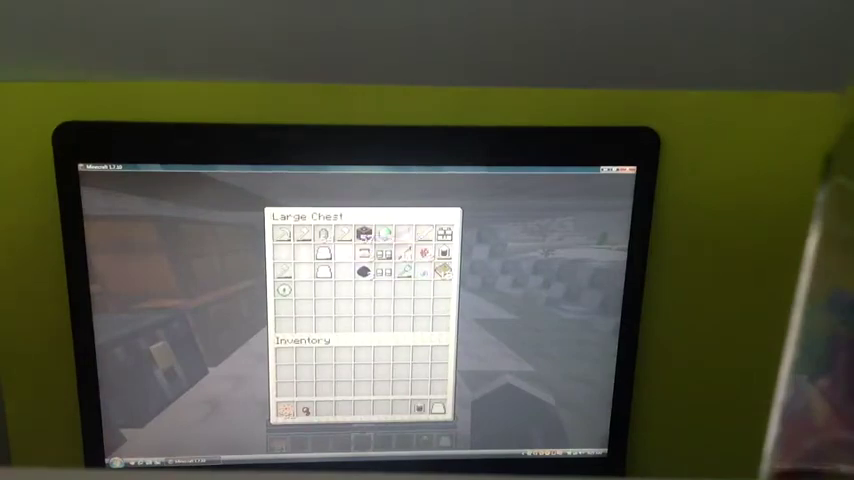
key(Escape)
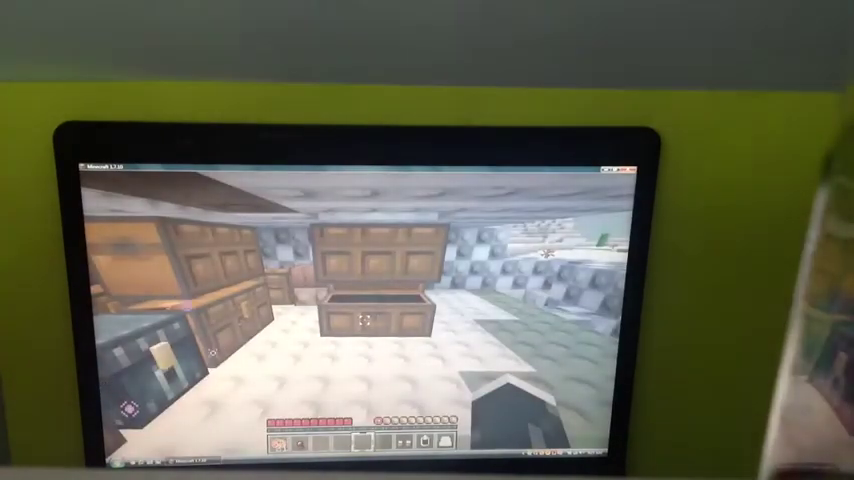
- Check the armour chest and a sparser chest, then open the ender chest
right_click(427, 300)
key(Escape)
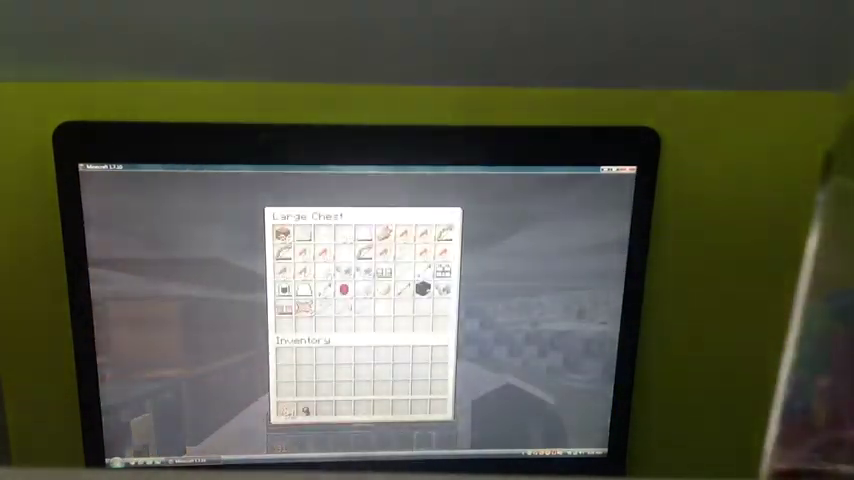
key(Escape)
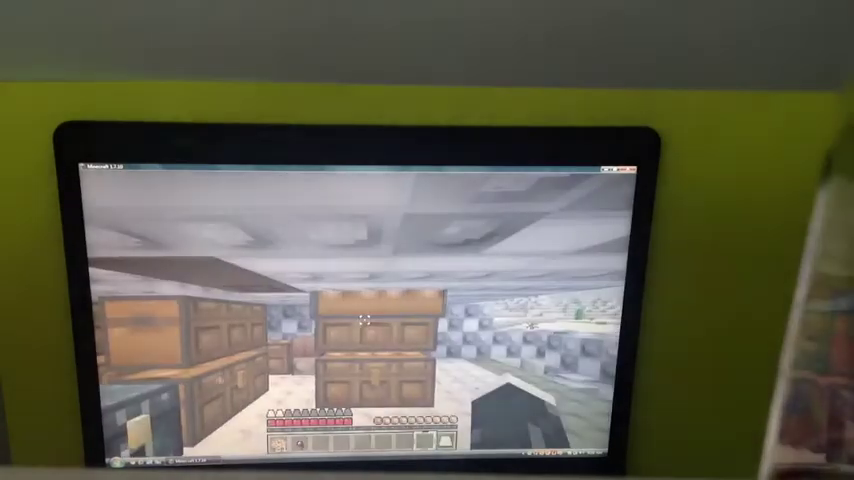
right_click(427, 300)
key(Escape)
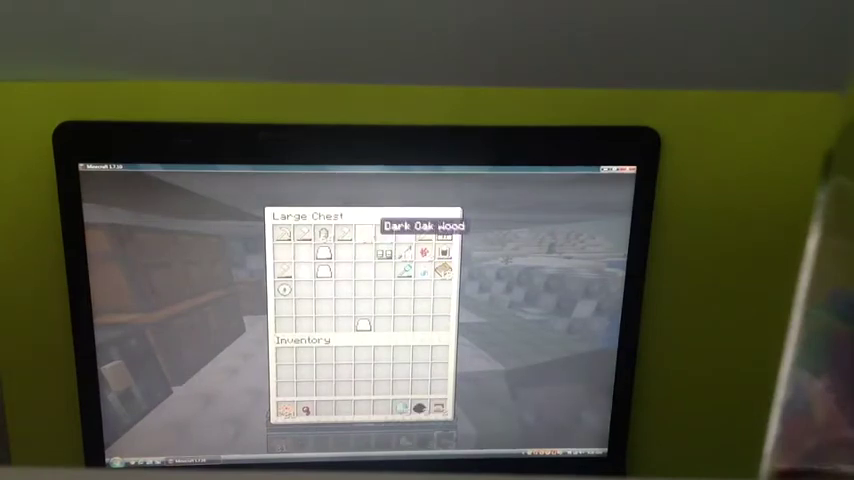
key(Escape)
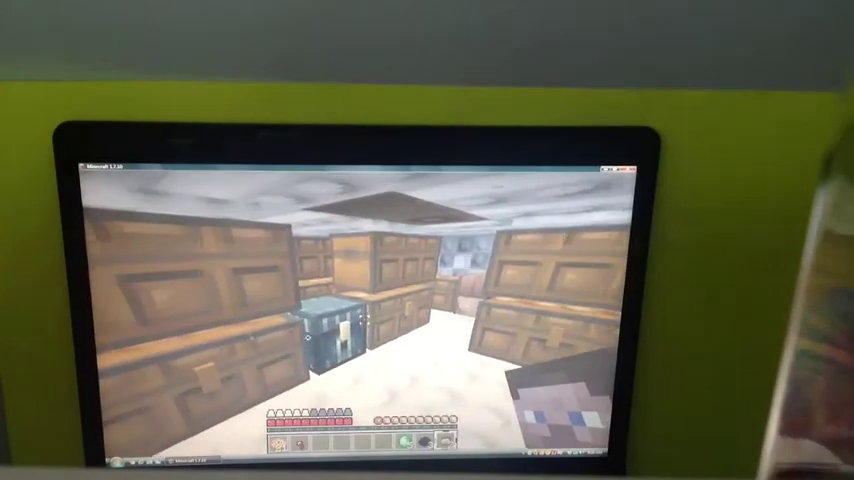
right_click(329, 338)
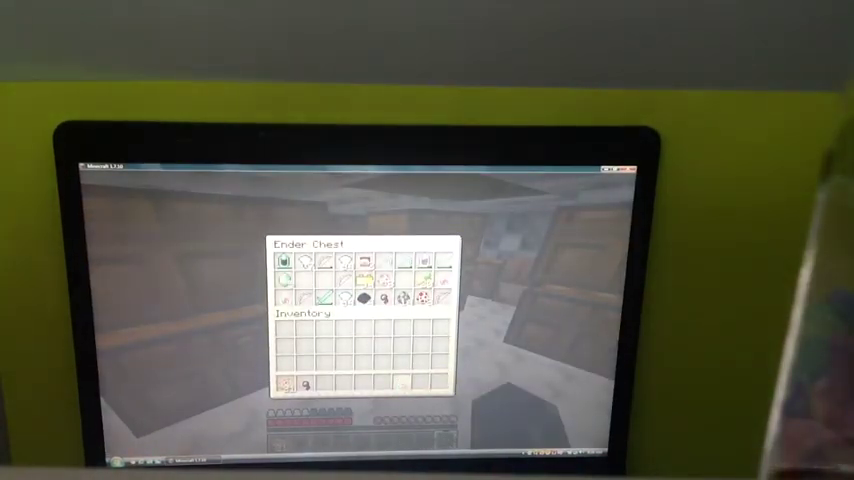
- Take the enchanted bow from the tools chest into the inventory
key(Escape)
right_click(427, 310)
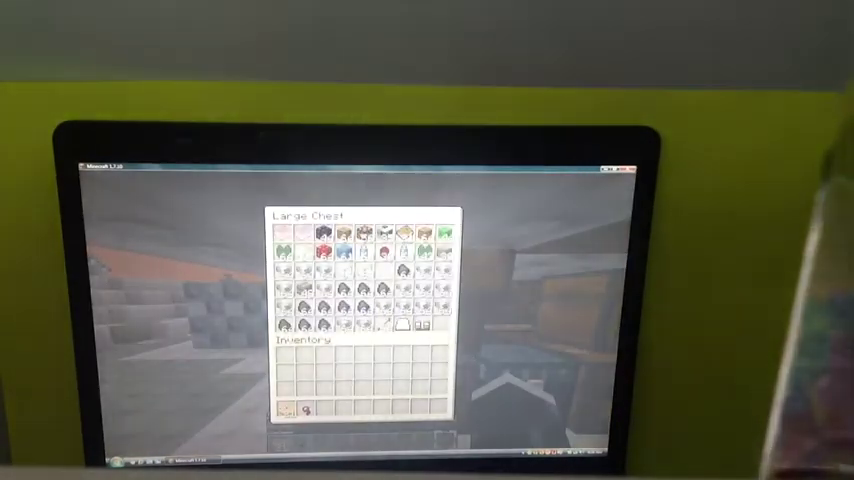
key(Escape)
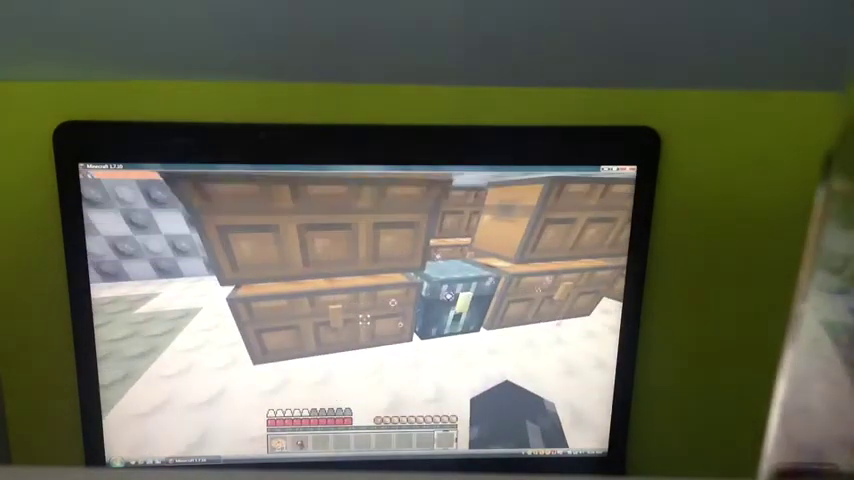
right_click(363, 310)
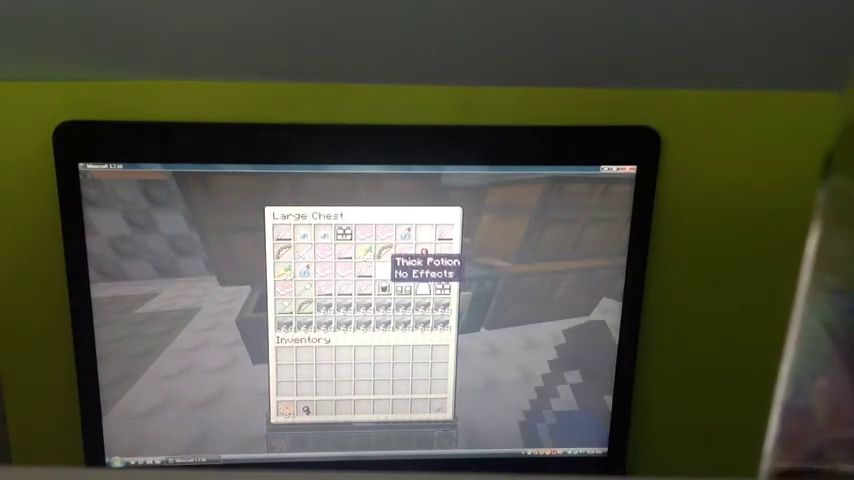
click(408, 236)
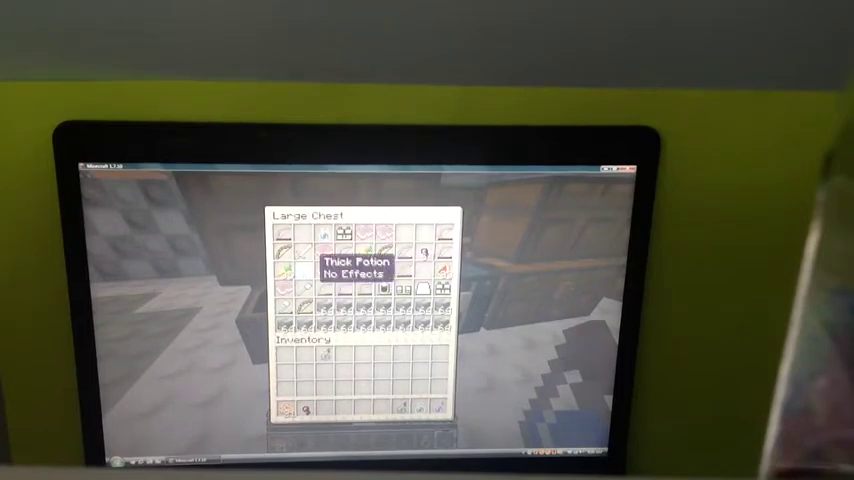
click(363, 355)
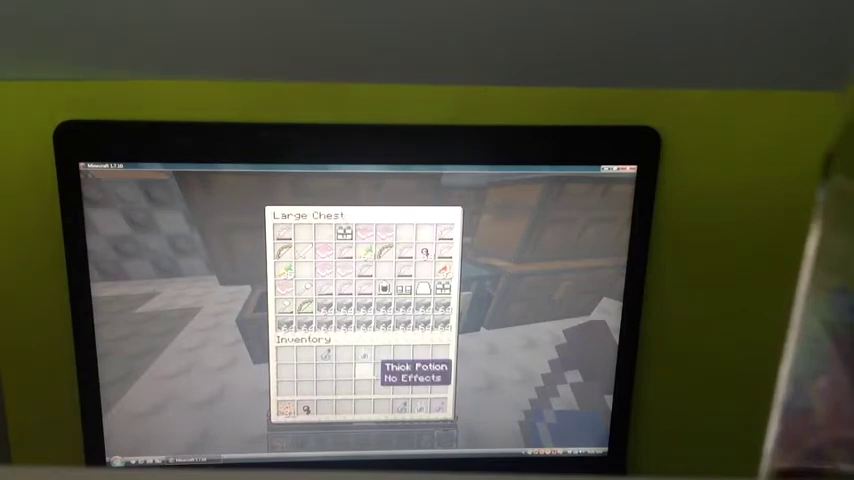
key(Escape)
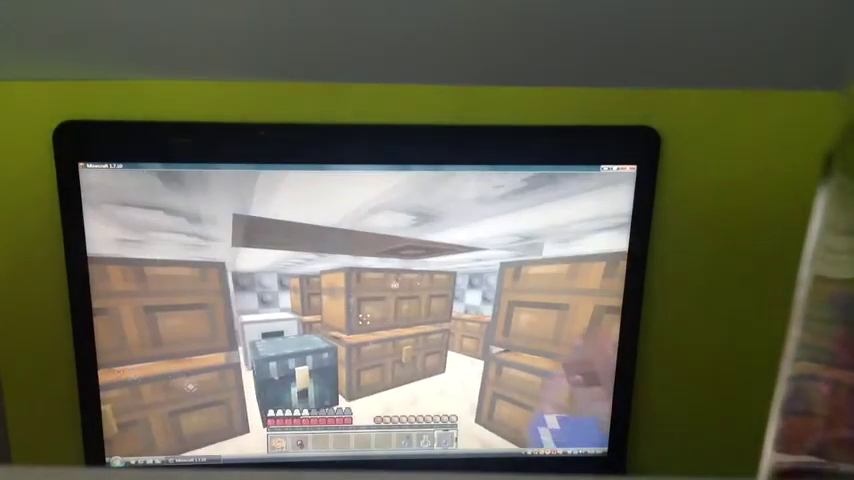
- Browse the next three large chests along the wall
right_click(365, 318)
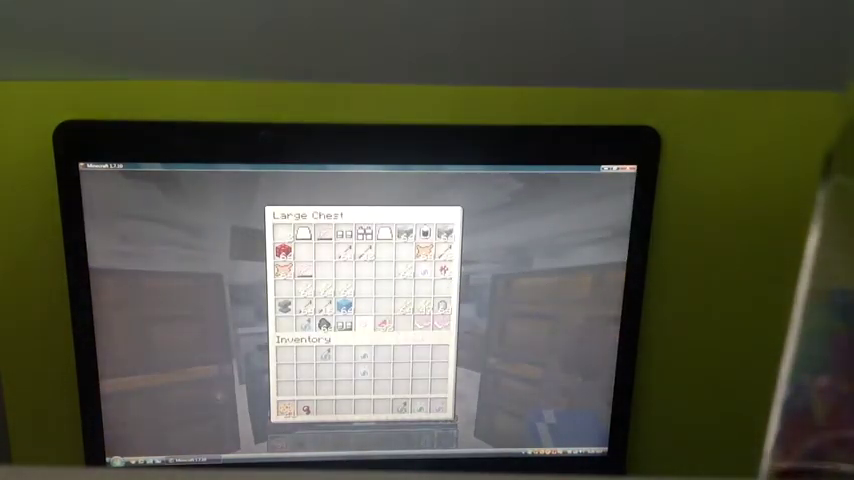
key(Escape)
right_click(427, 318)
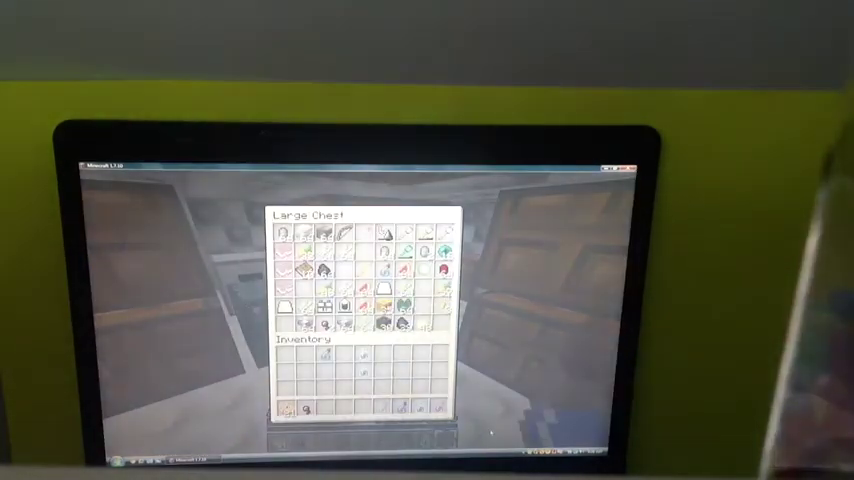
key(Escape)
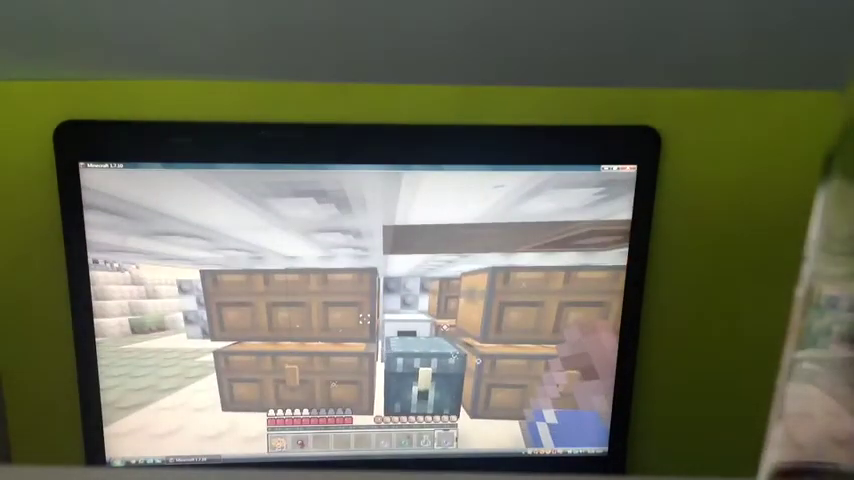
right_click(427, 330)
key(Escape)
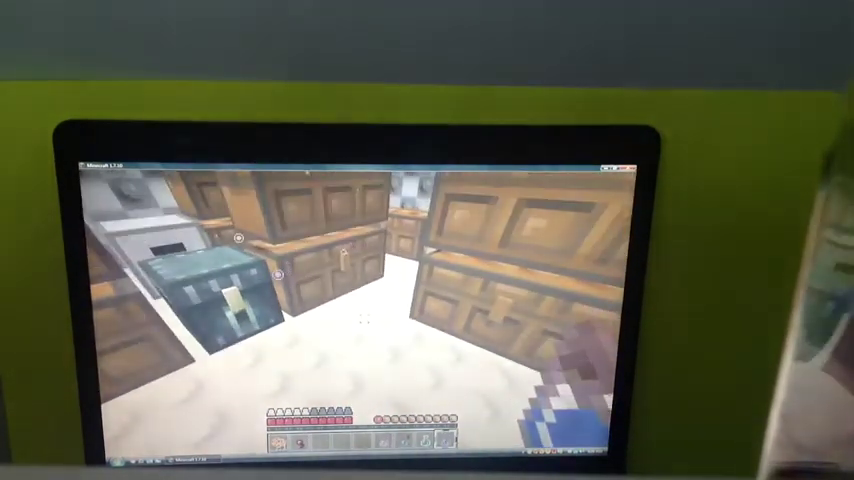
- Check the sugar-cane chest, then open the chest of potions and supplies
right_click(368, 318)
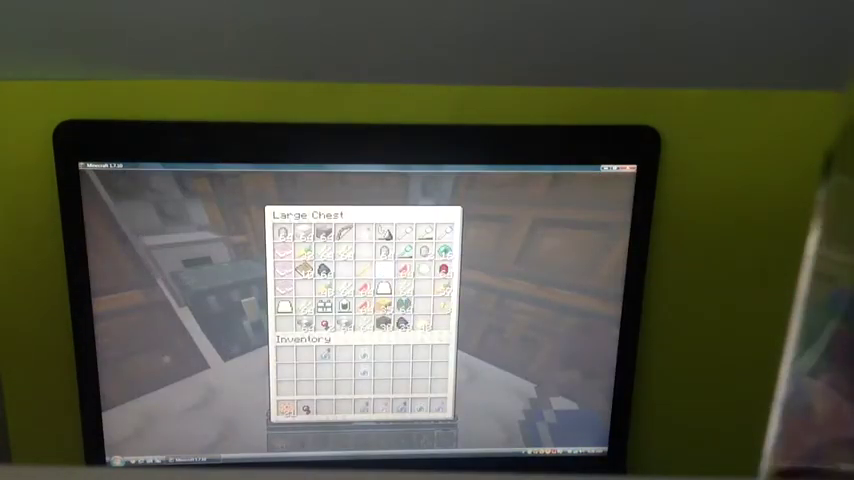
key(Escape)
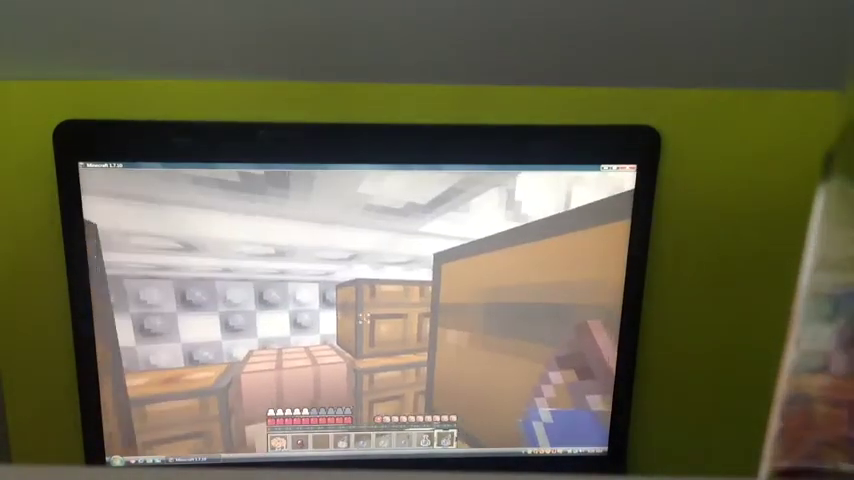
right_click(364, 318)
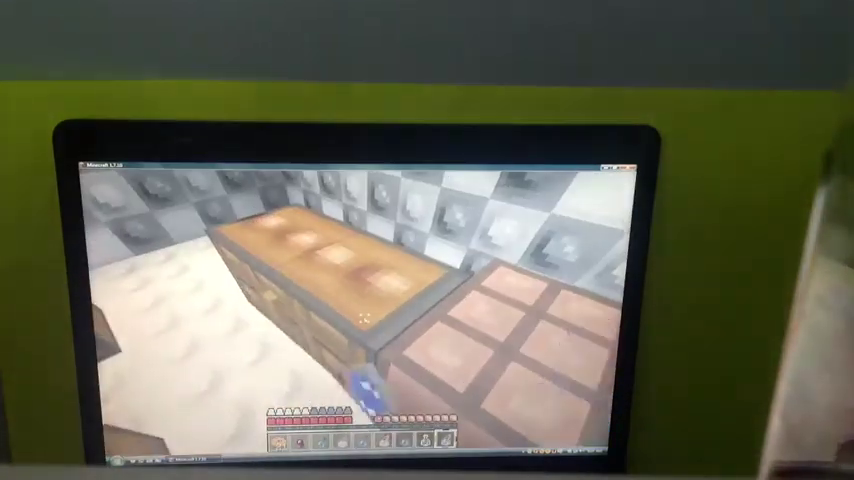
right_click(364, 318)
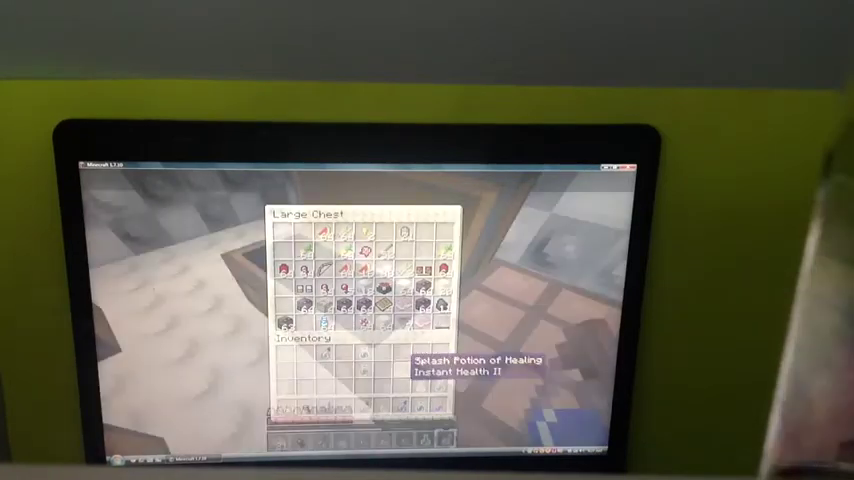
- Browse the large chest in front and another storage chest beside it
key(Escape)
right_click(364, 316)
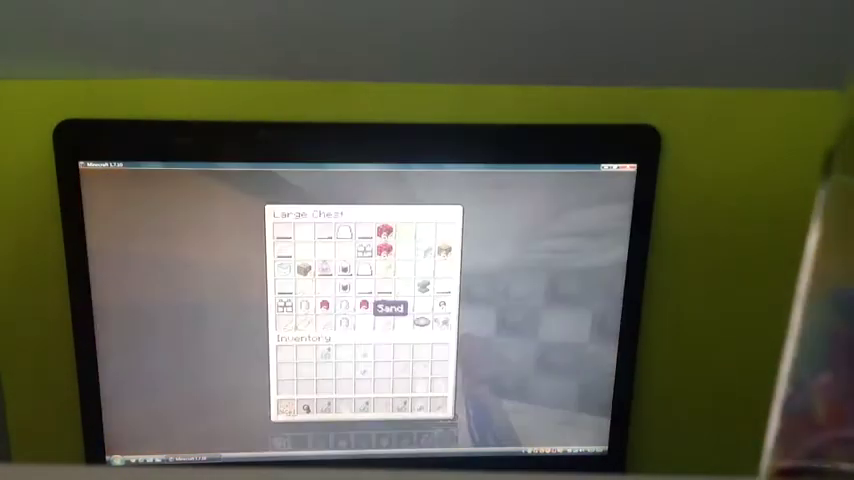
key(Escape)
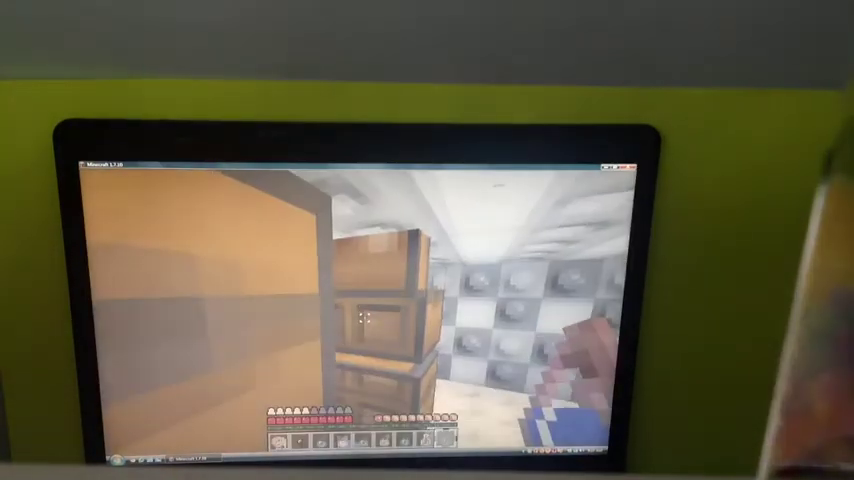
right_click(427, 300)
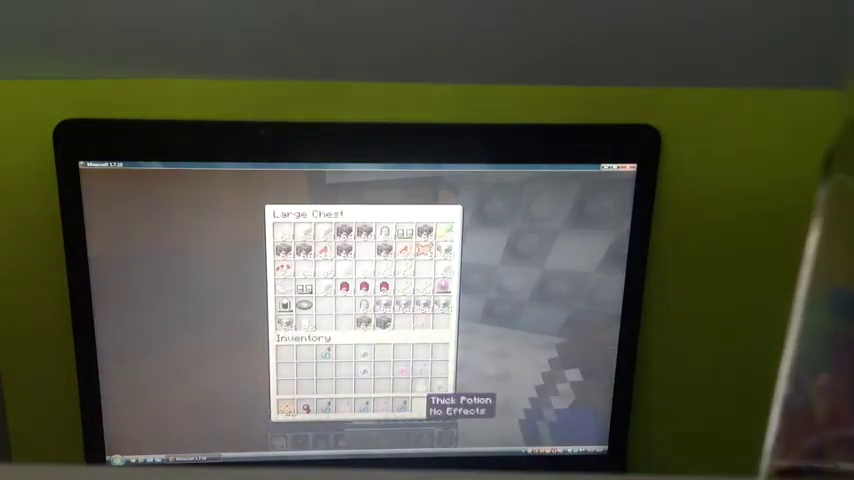
key(Escape)
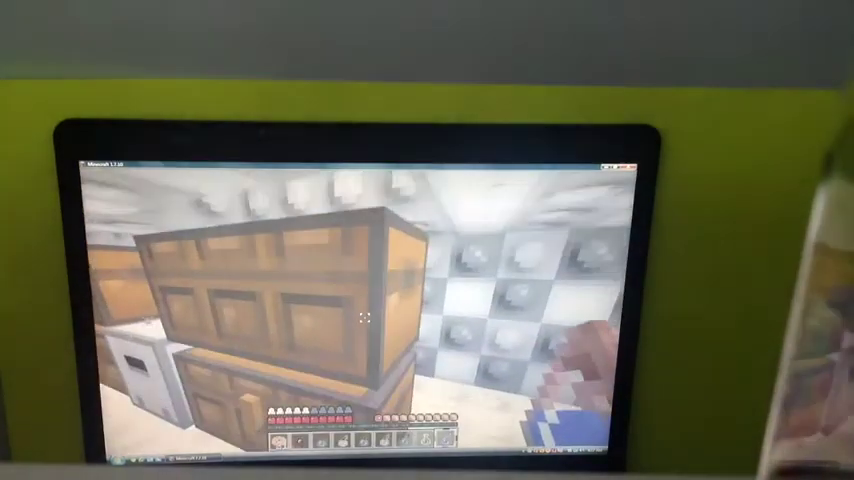
- Move the music disc into the inventory, check one more chest, and open the ender chest
right_click(364, 316)
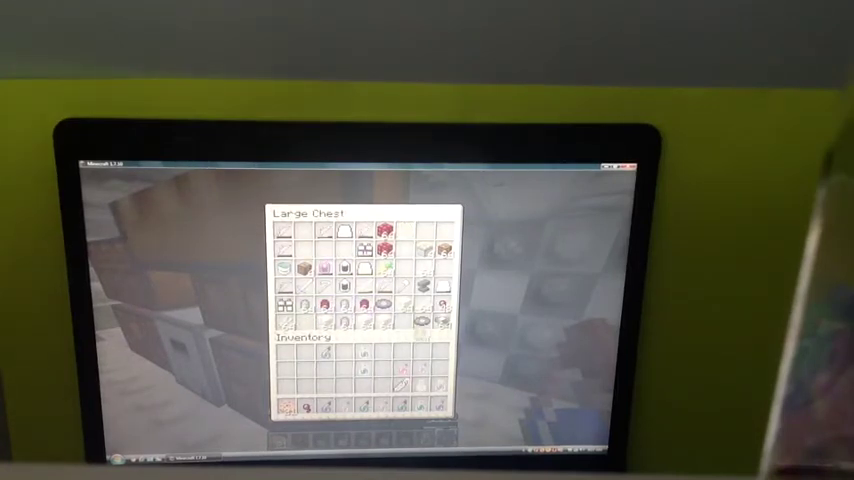
click(441, 320)
click(437, 350)
key(Escape)
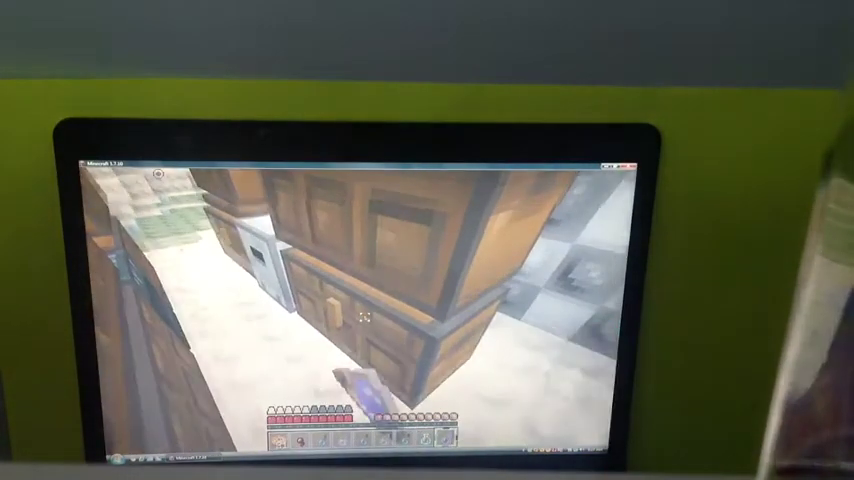
right_click(364, 317)
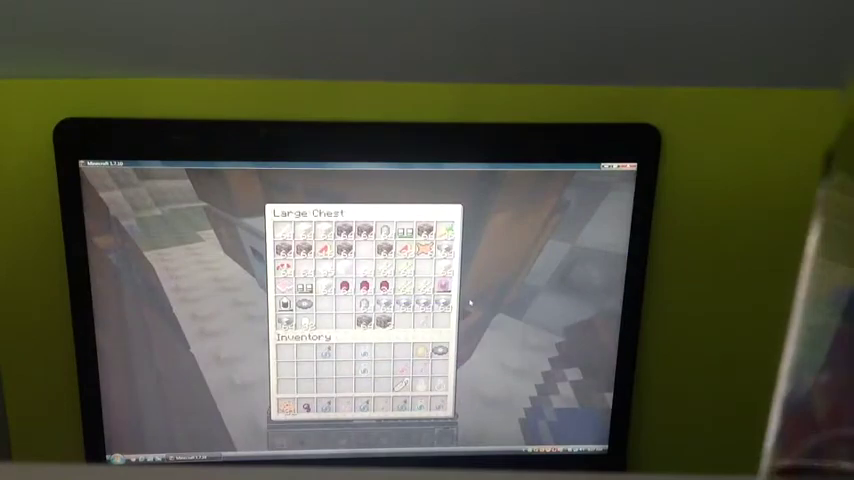
key(Escape)
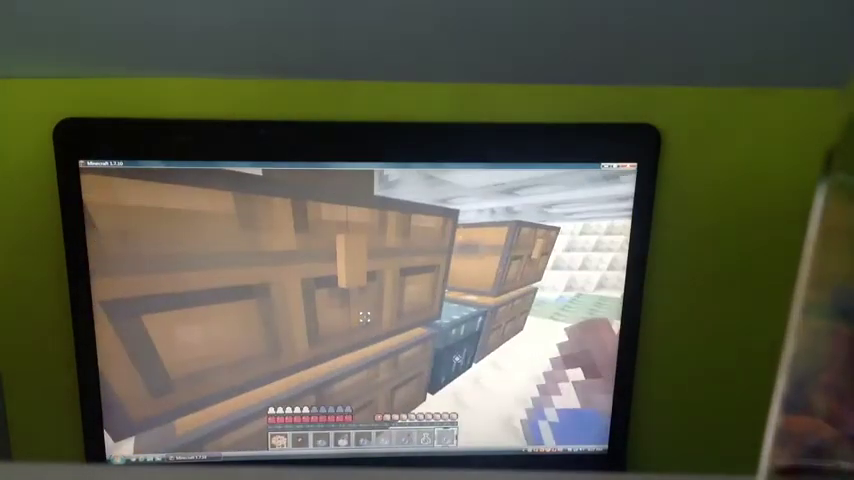
right_click(380, 305)
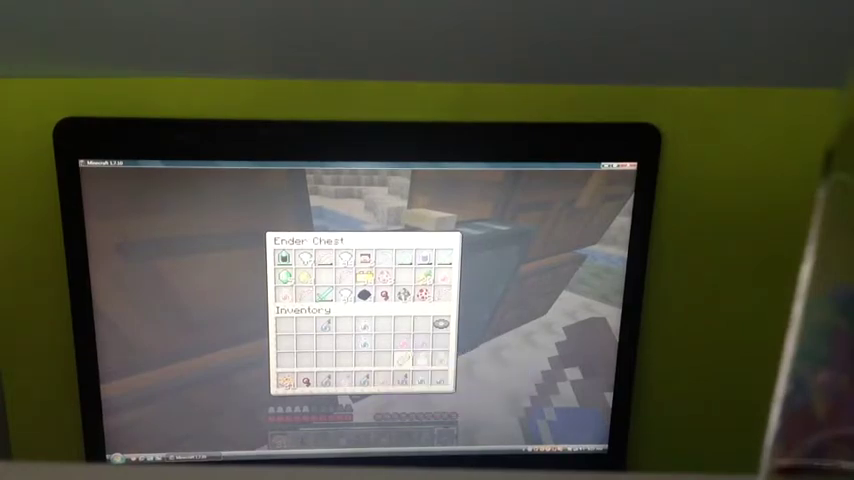
- Browse a large chest, then the Soul Sand and Sugar Cane chests
key(Escape)
right_click(355, 300)
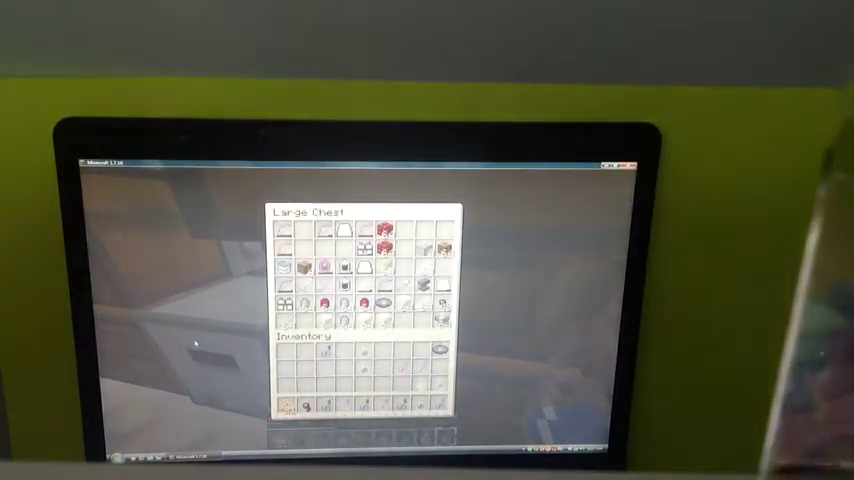
key(Escape)
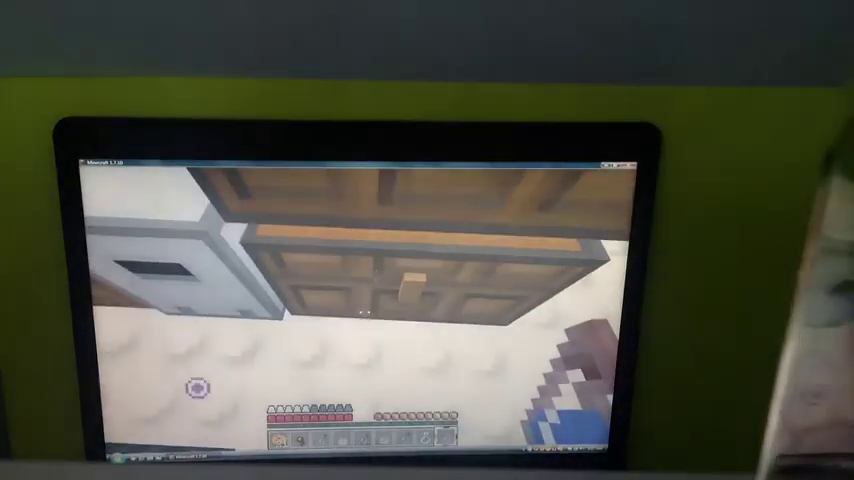
right_click(427, 300)
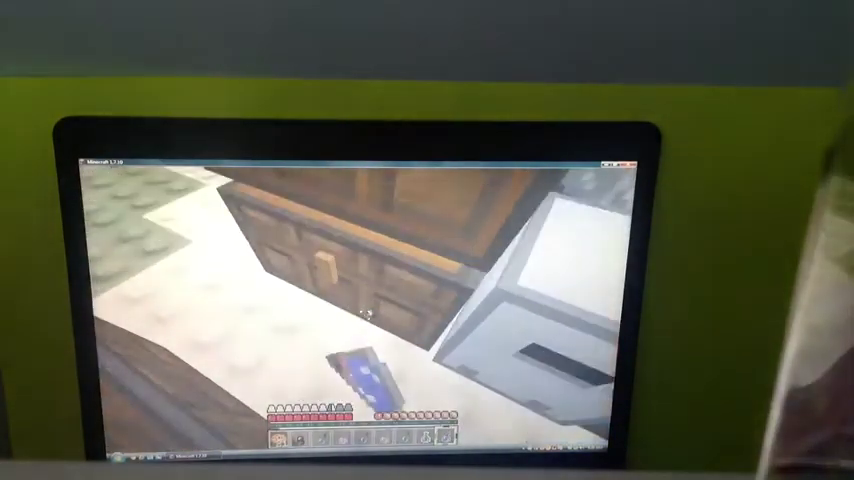
right_click(427, 300)
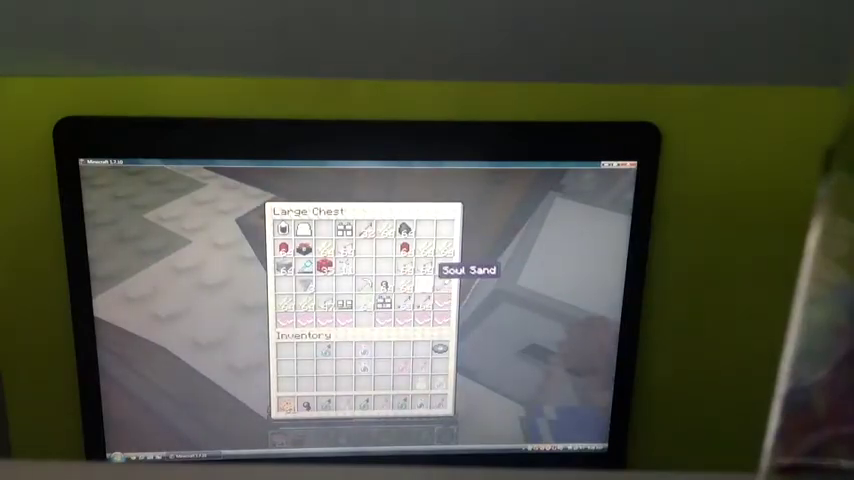
key(Escape)
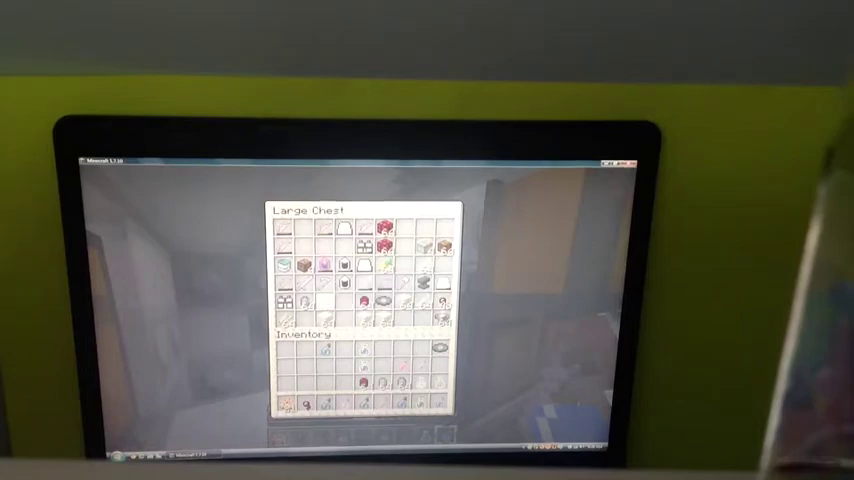
- Check the Soul Sand chest and the Nether Wart chest
key(Escape)
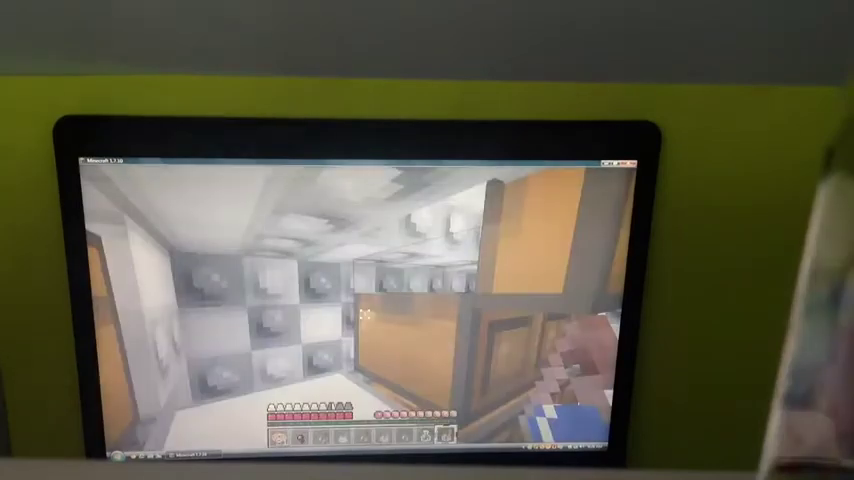
right_click(360, 305)
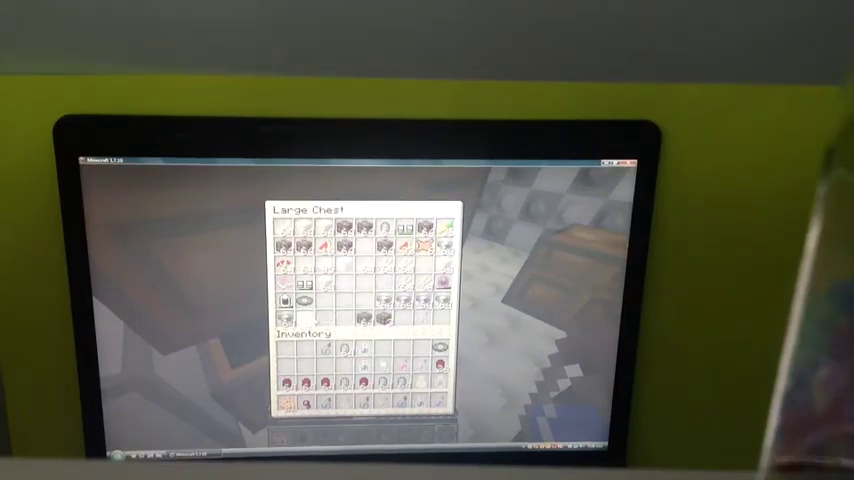
key(Escape)
right_click(427, 300)
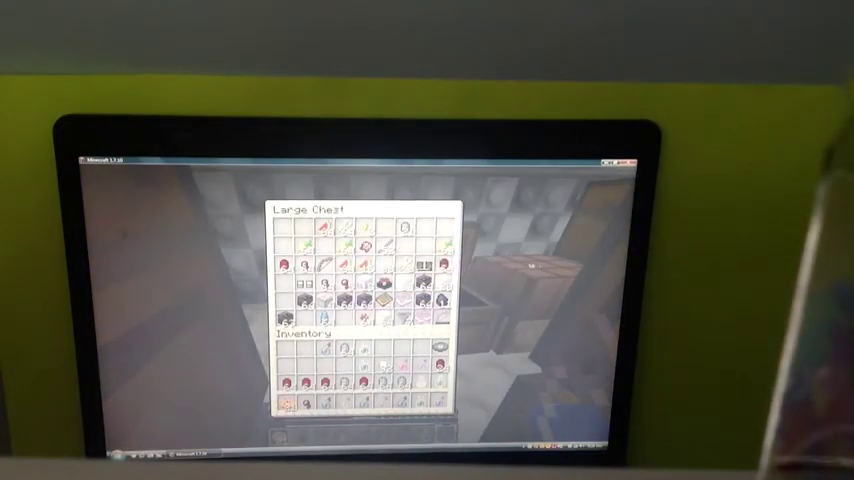
key(Escape)
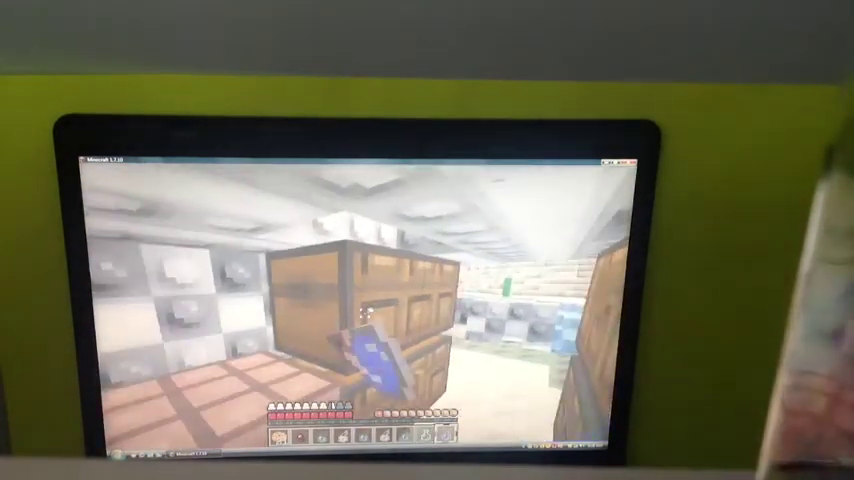
- Inspect the Oak Planks, gunpowder and bone chests, then reopen the large chest
right_click(365, 313)
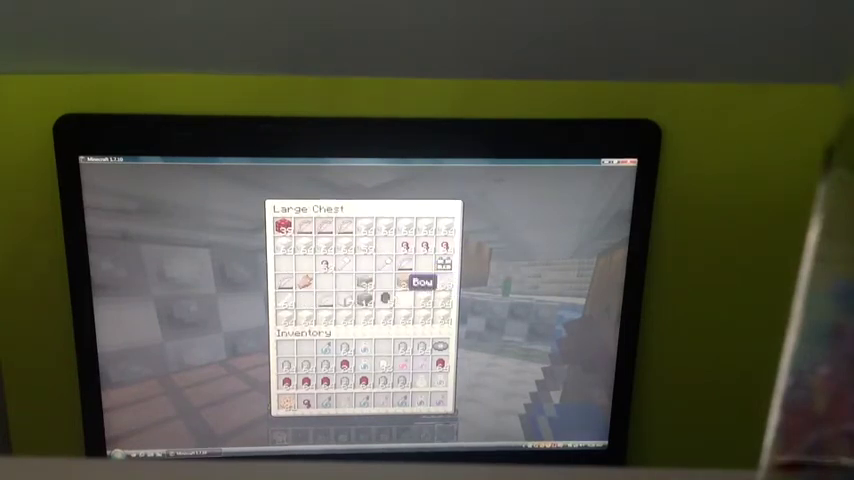
key(Escape)
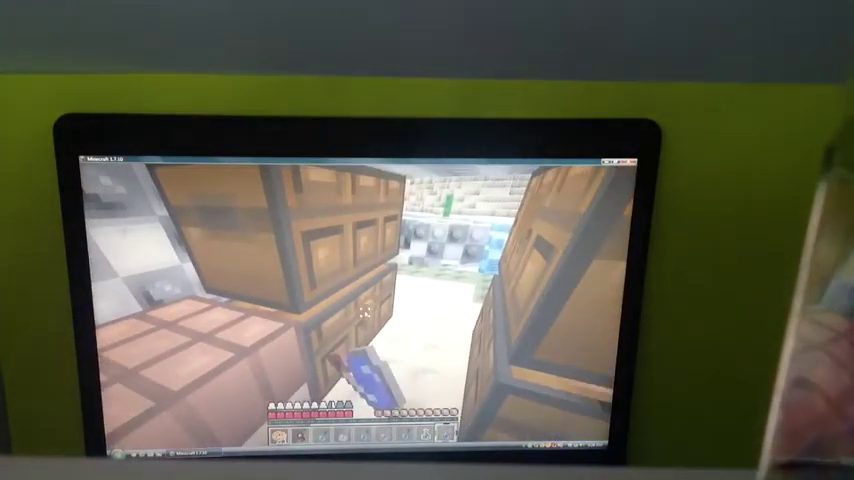
right_click(365, 313)
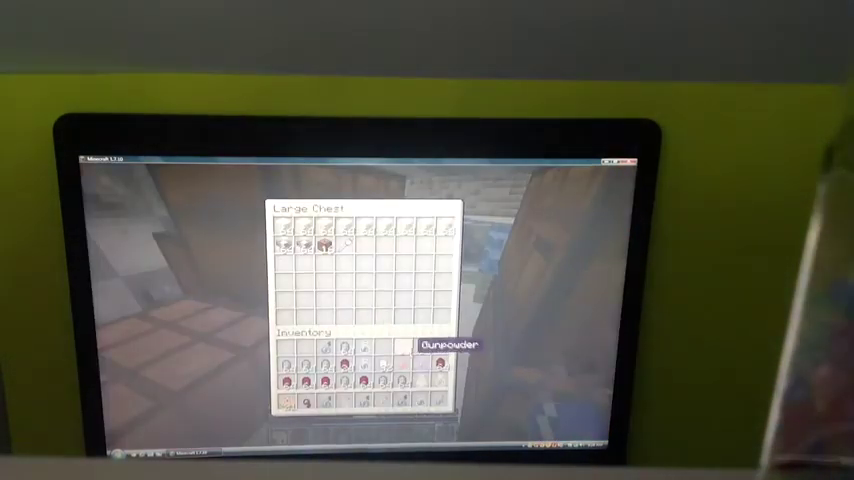
key(Escape)
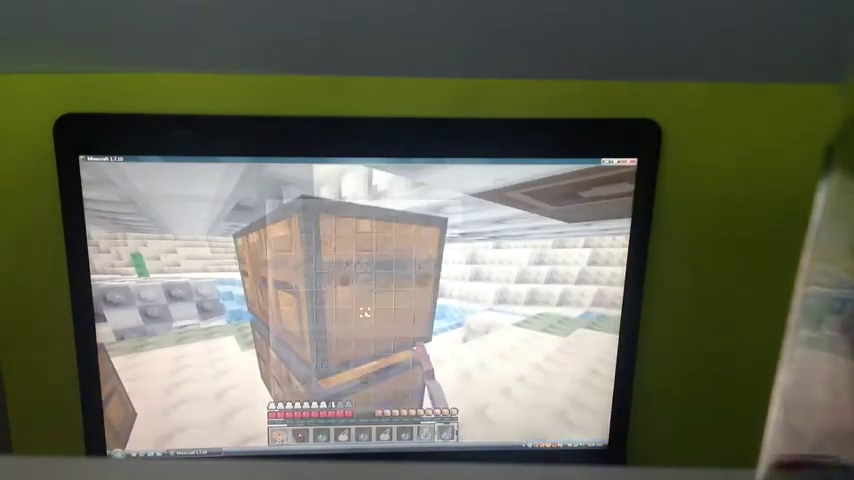
right_click(365, 313)
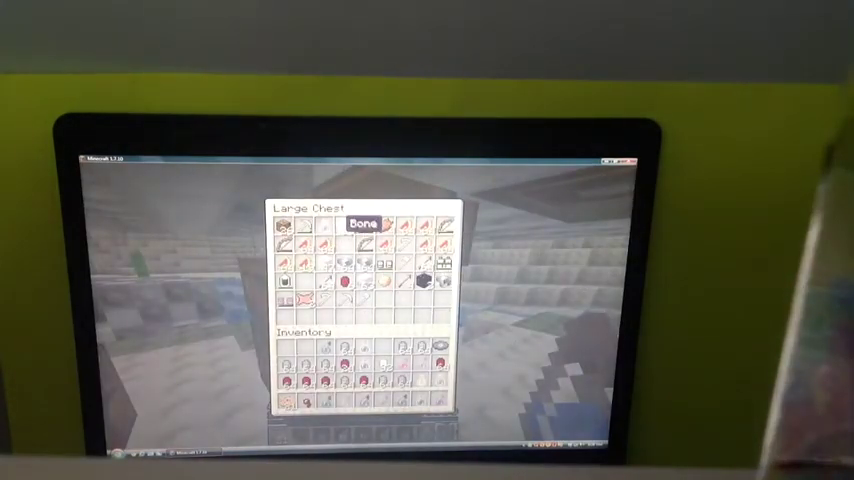
key(Escape)
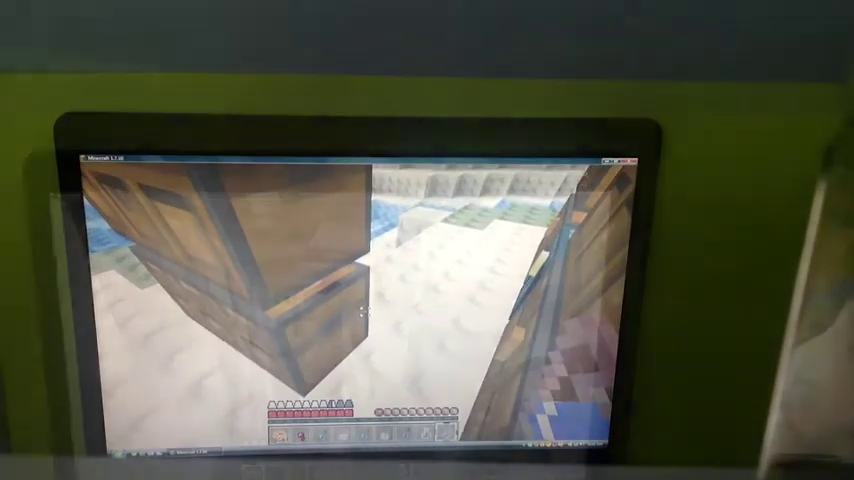
right_click(363, 312)
- Leave the chest, survey the stone room's ceiling, and walk along the stone shaft
key(Escape)
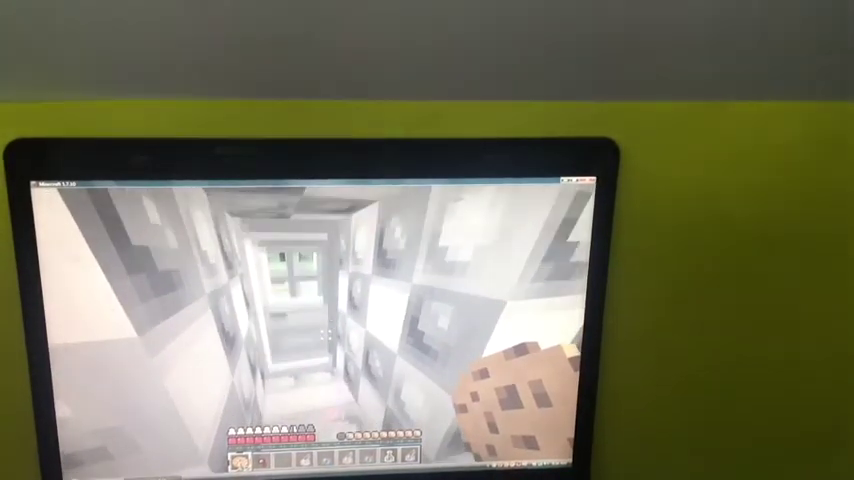
drag(300, 320, 240, 290)
drag(300, 320, 350, 300)
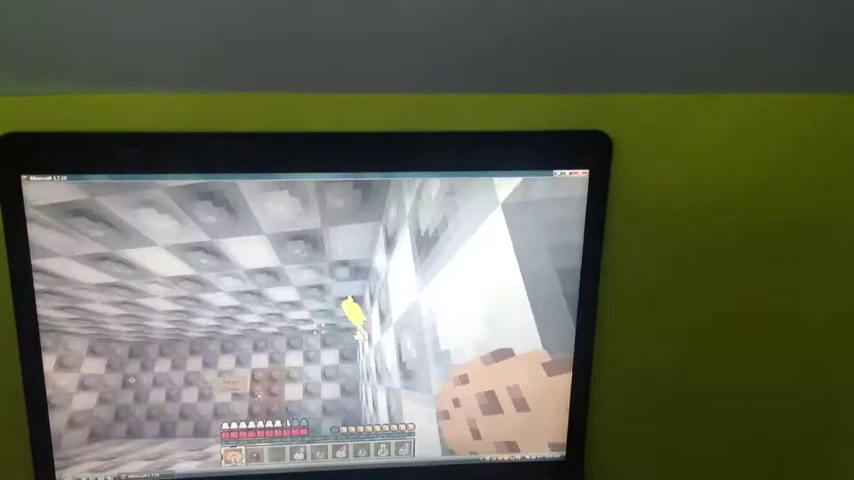
drag(300, 320, 250, 280)
drag(300, 320, 300, 260)
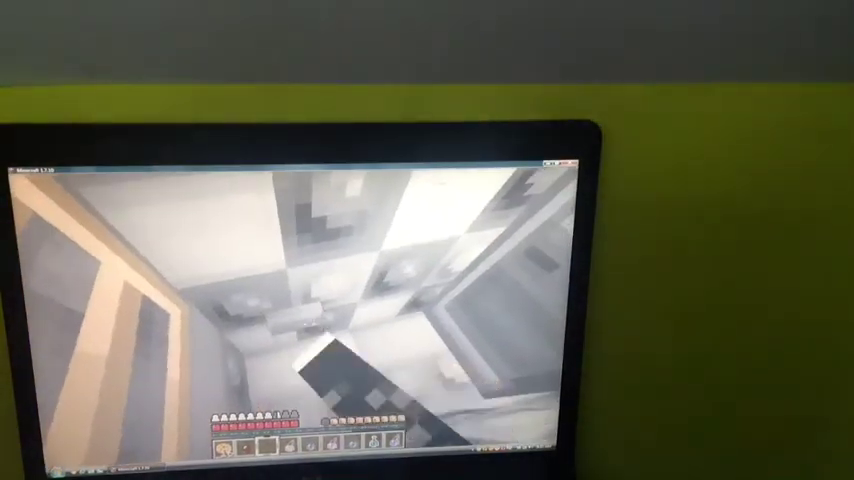
key(w)
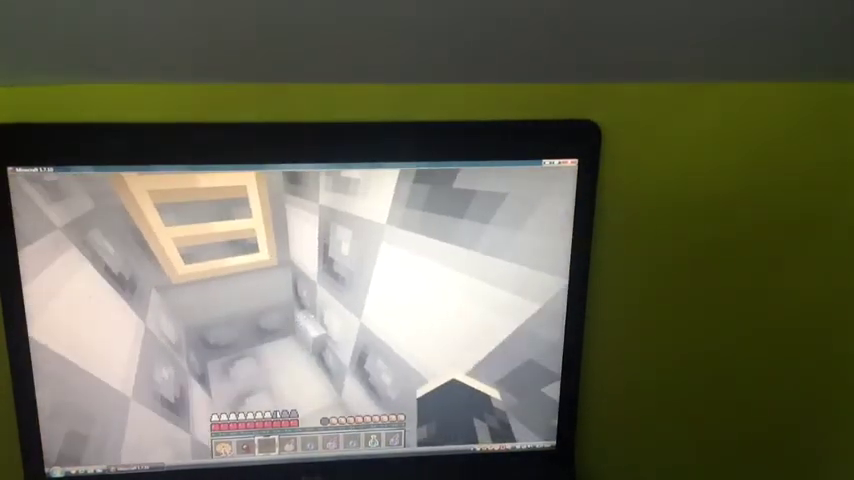
key(w)
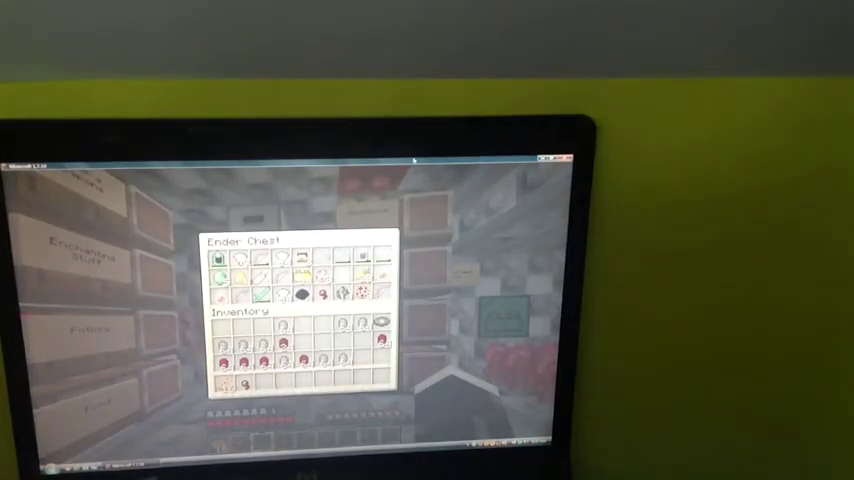
- Take the HighHeel Shoes, the spawn eggs and one more item from the ender chest
shift+click(342, 258)
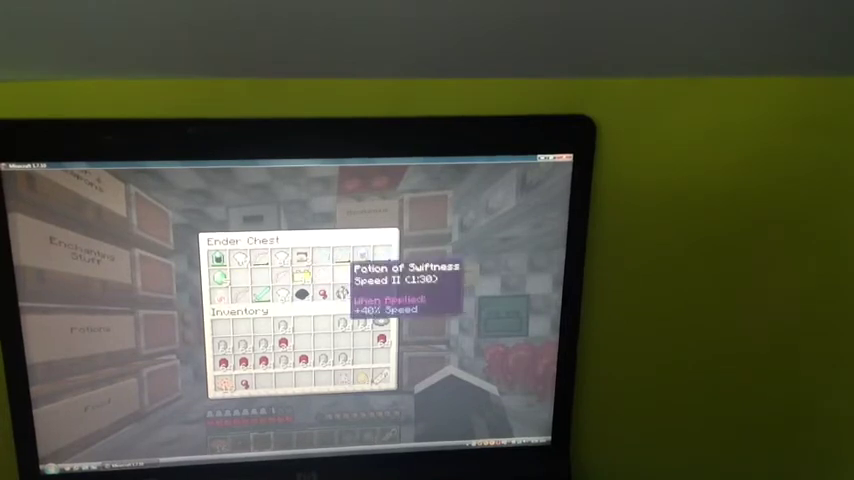
shift+click(342, 292)
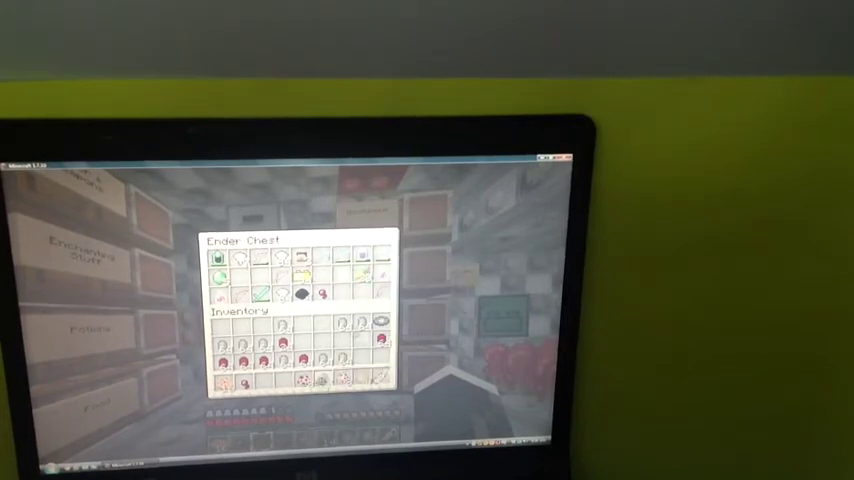
shift+click(362, 292)
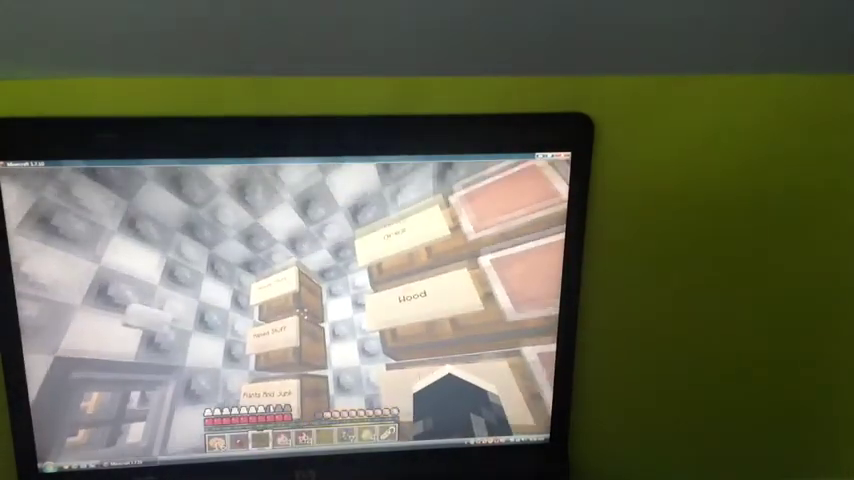
- Store the Spawn Horse egg and another egg in the spawn egg chest
right_click(300, 300)
shift+click(370, 375)
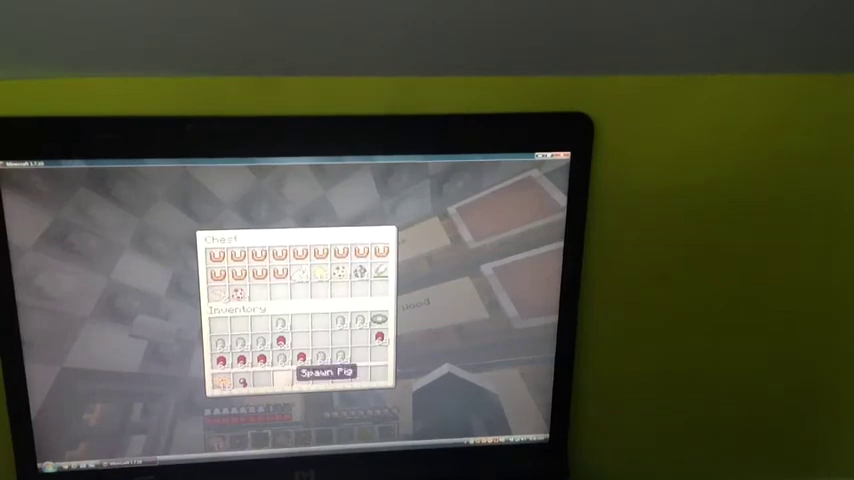
shift+click(283, 378)
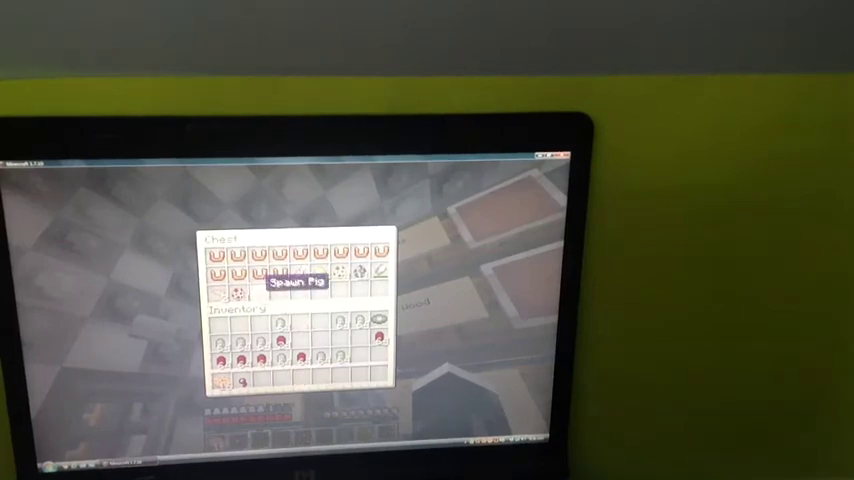
key(Escape)
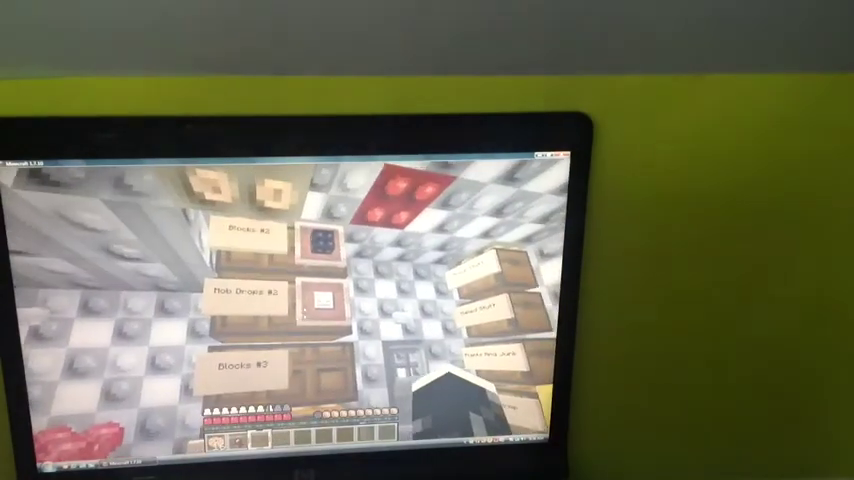
- Deposit the redstone, all gunpowder stacks and other drops into the large mob-drop chest
right_click(285, 305)
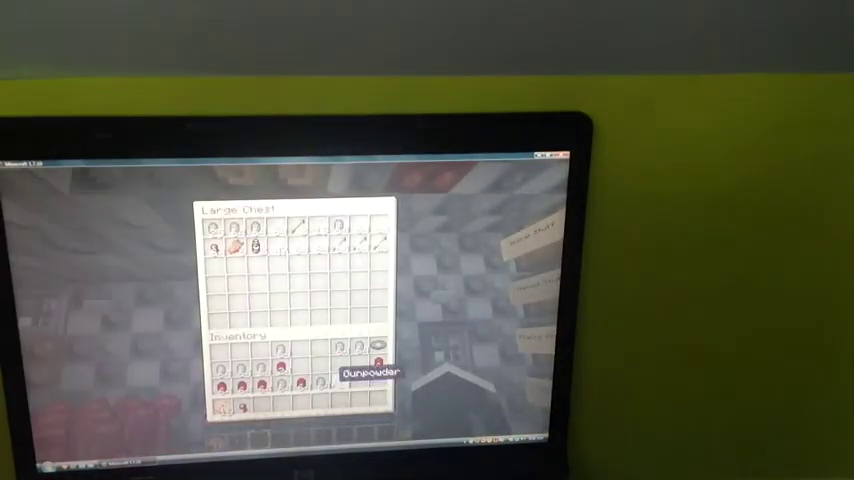
shift+click(340, 382)
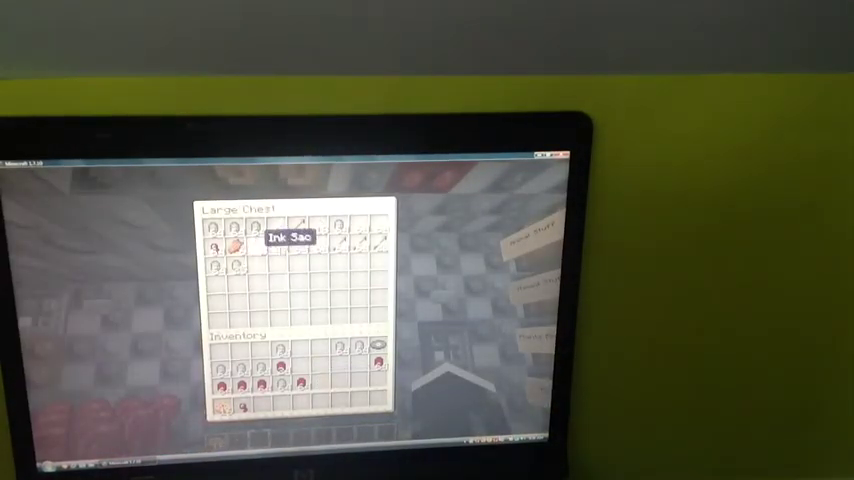
shift+click(281, 385)
shift+click(300, 355)
shift+click(300, 383)
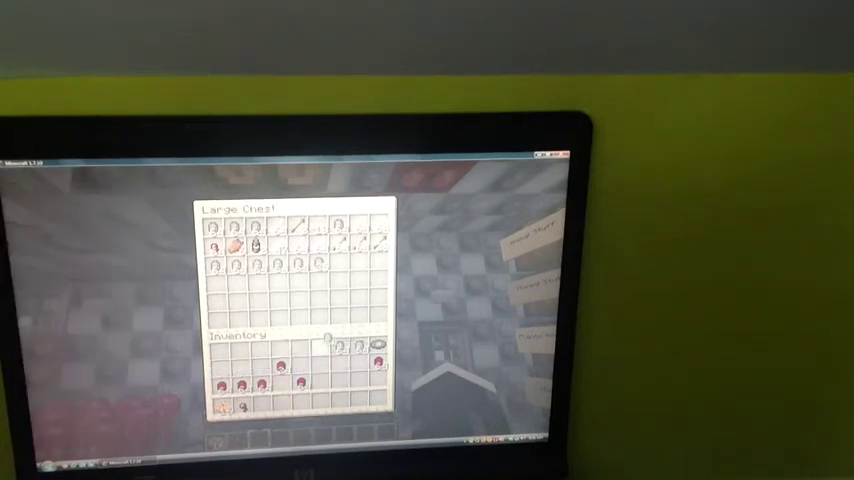
shift+click(318, 347)
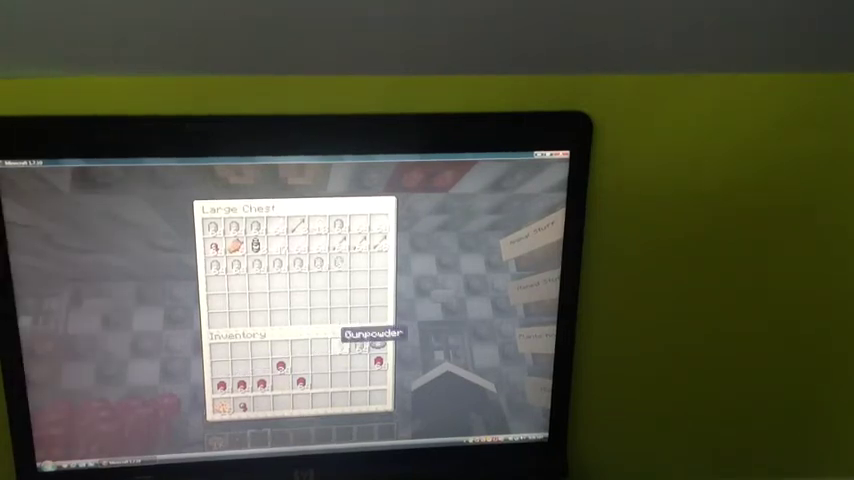
shift+click(360, 347)
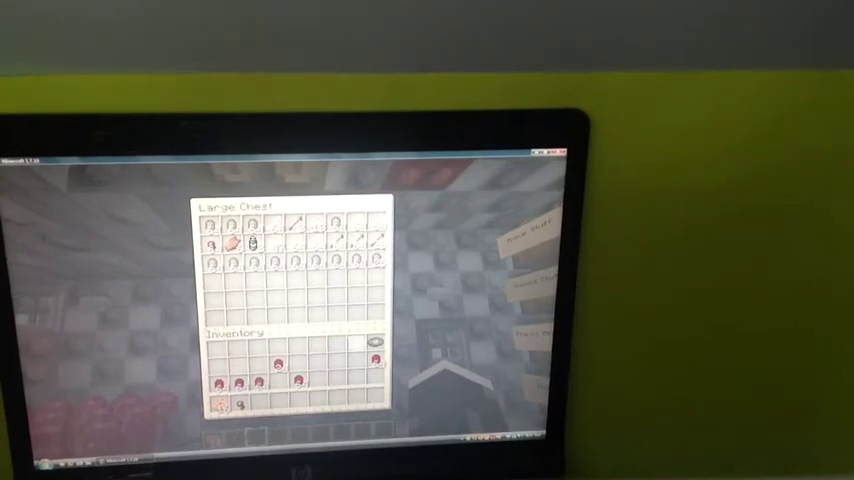
key(Escape)
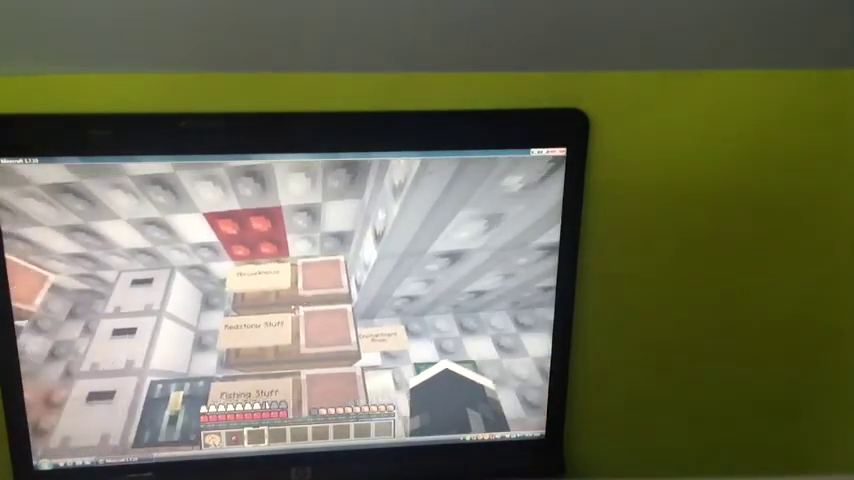
- Revisit the large storage chest, check the leftover inventory, and open another storage chest
right_click(280, 300)
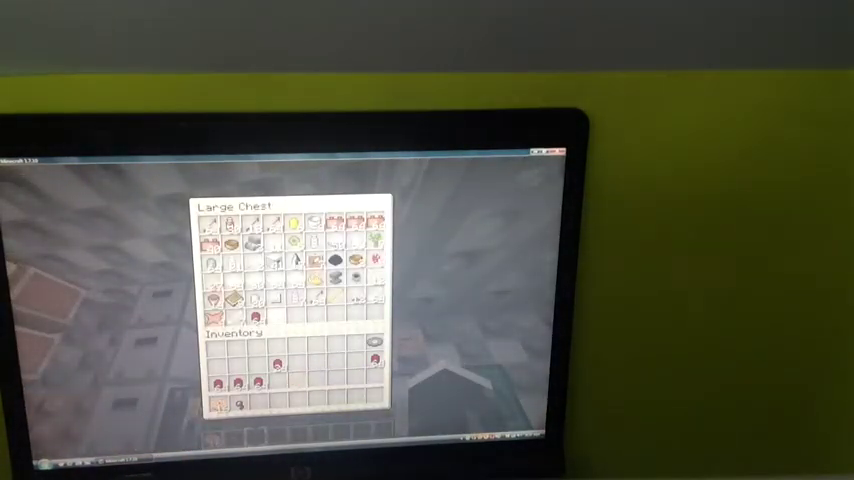
key(Escape)
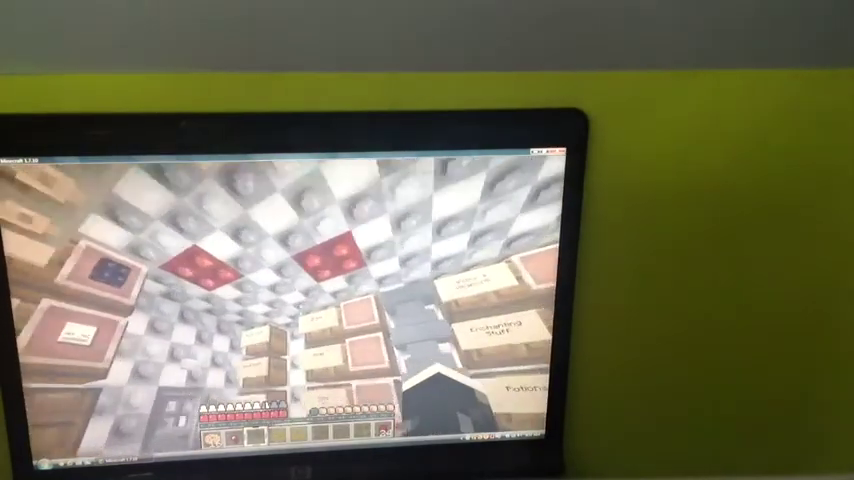
right_click(330, 330)
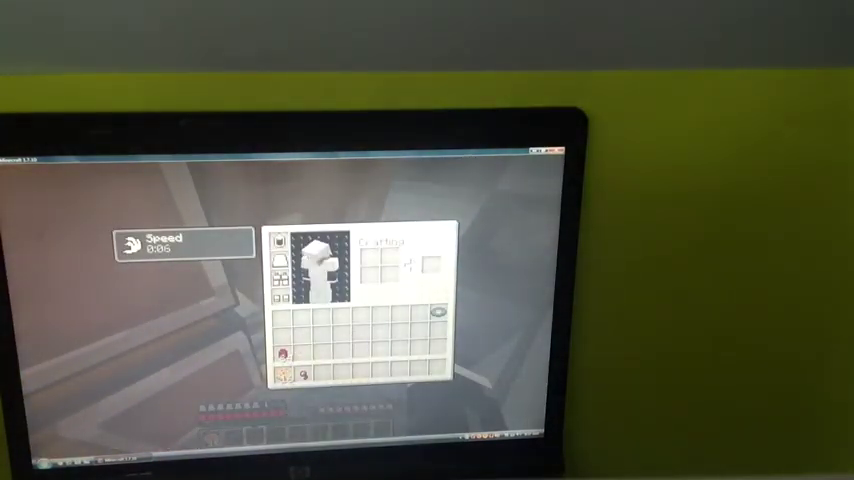
key(Escape)
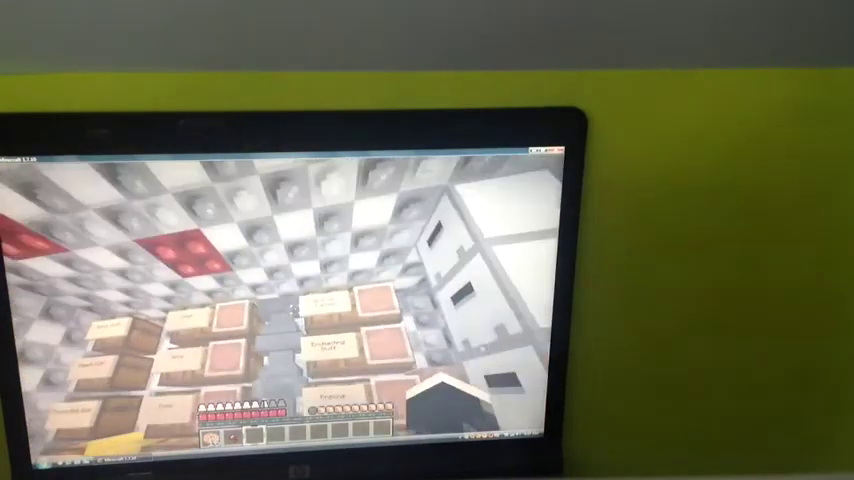
key(e)
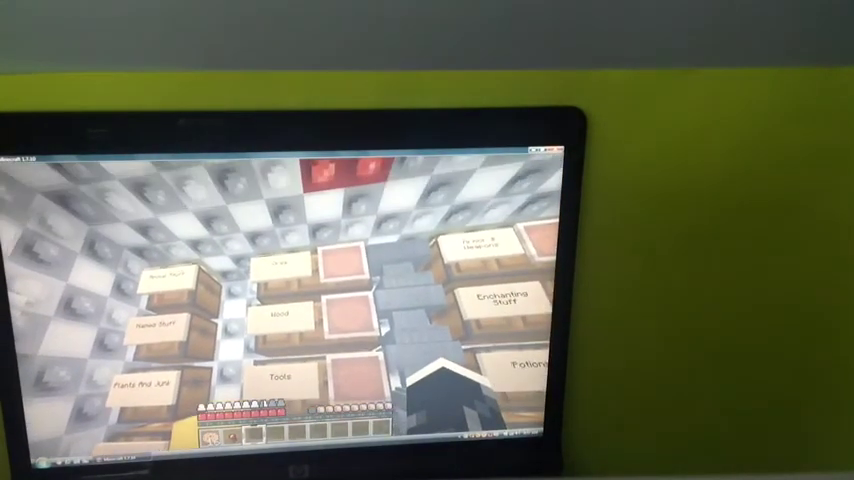
right_click(293, 308)
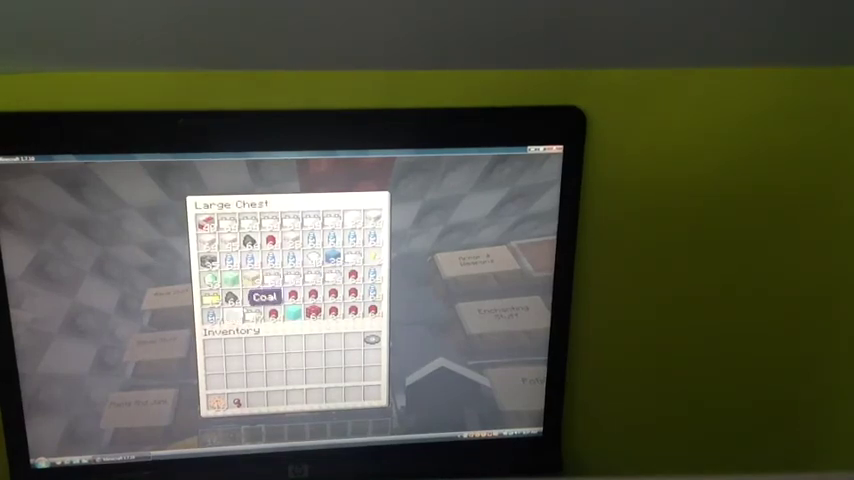
- Peek into three more labelled chests, including one on another wall
key(Escape)
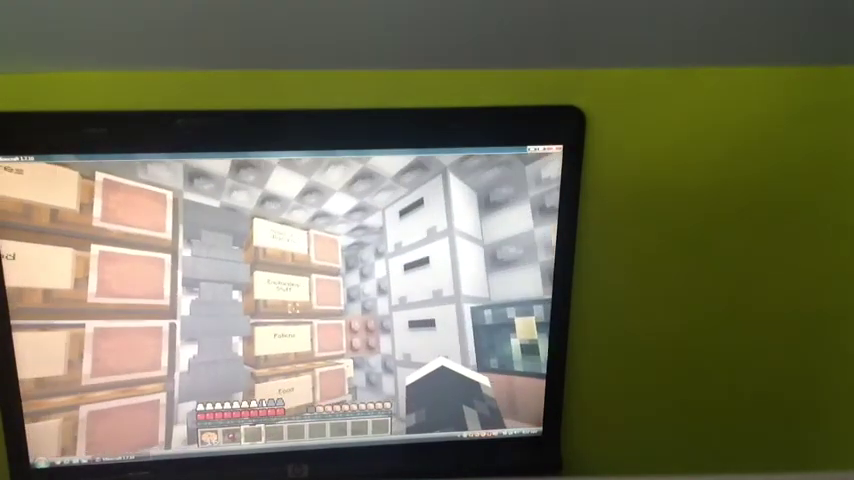
right_click(293, 308)
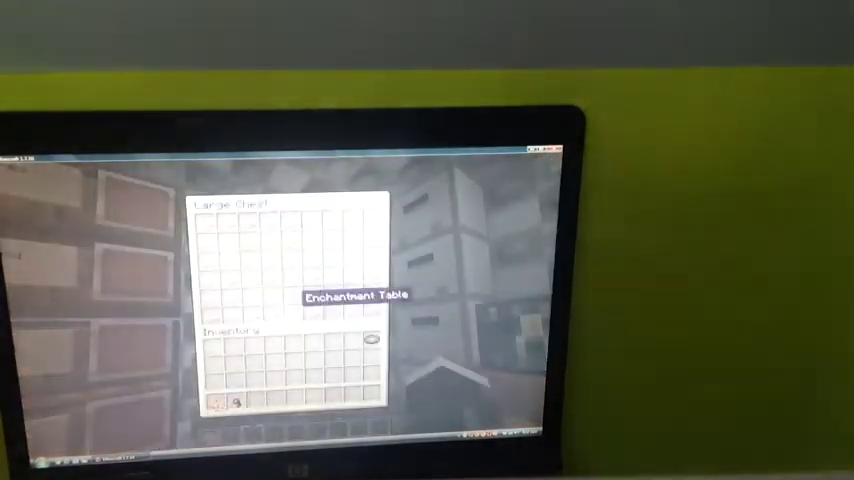
key(Escape)
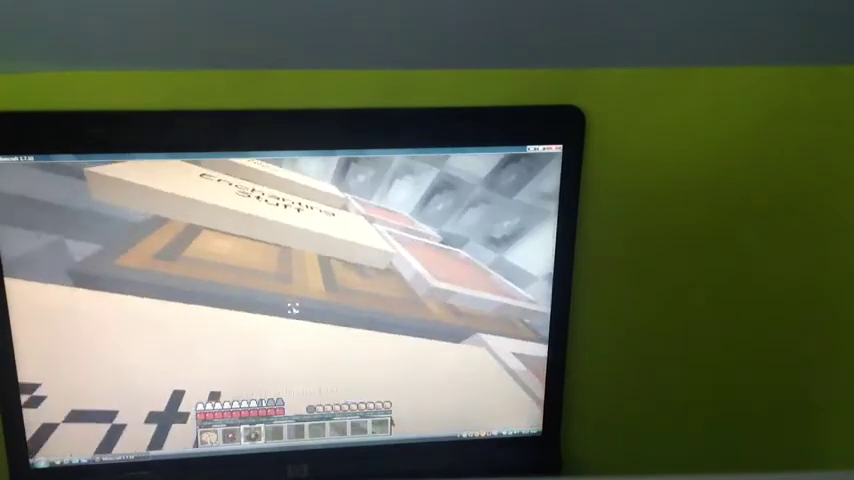
right_click(293, 308)
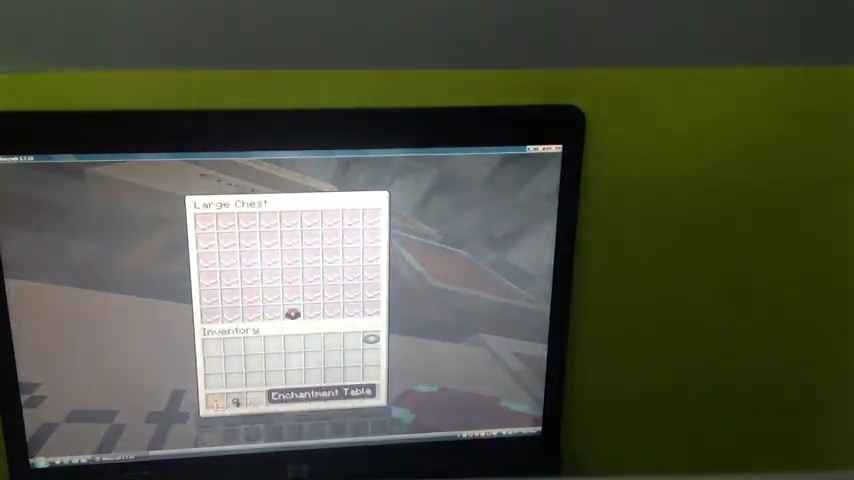
key(Escape)
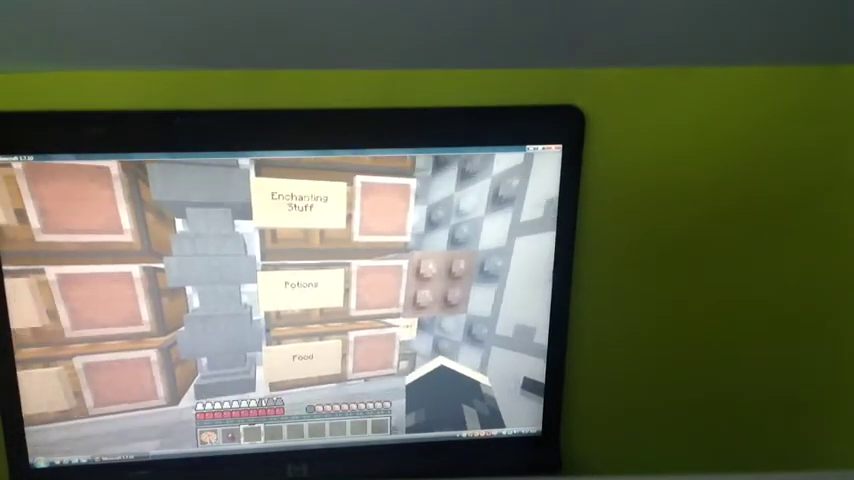
right_click(280, 305)
key(Escape)
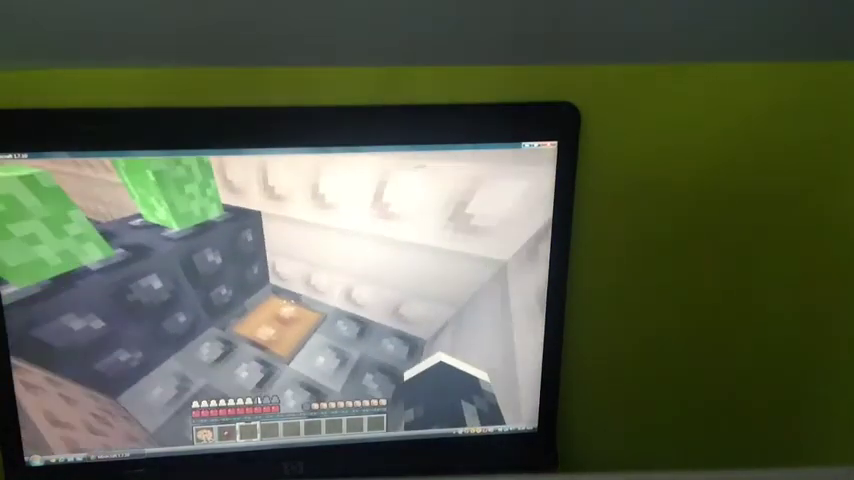
- Browse the small music disc chest beside the slime-head blocks
right_click(270, 300)
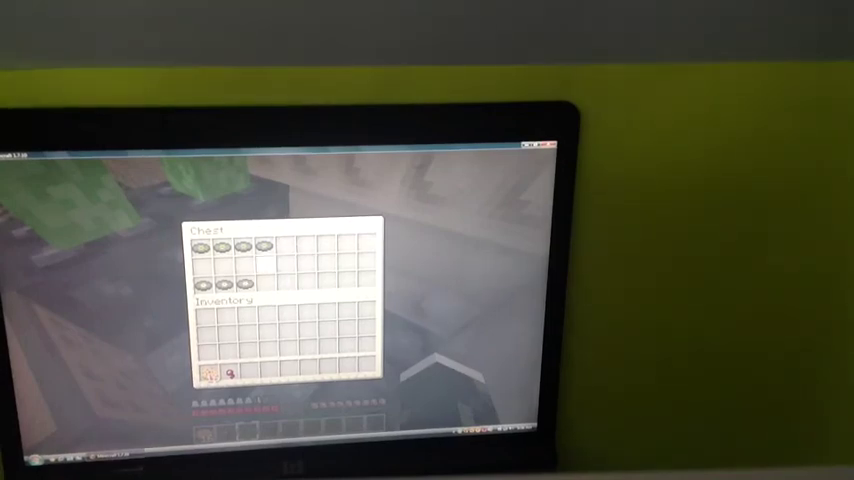
key(Escape)
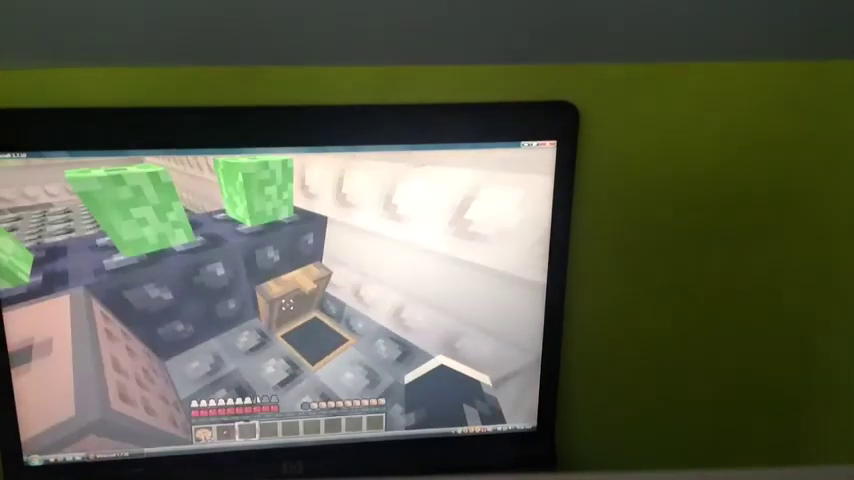